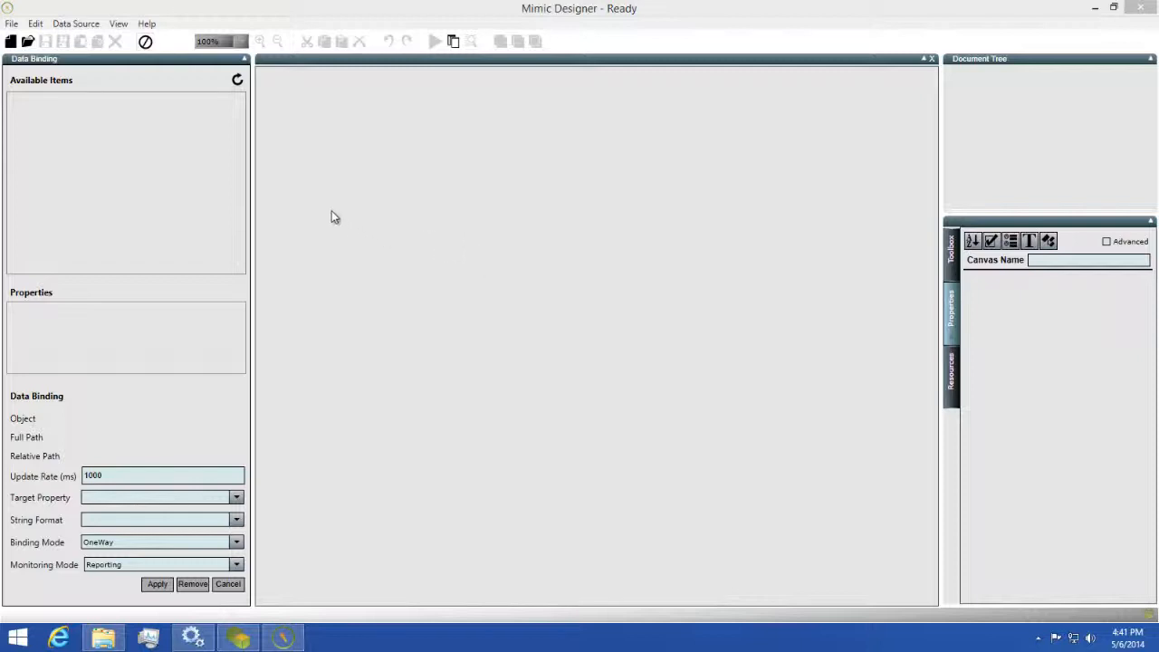
# Open the Wind Turbine General Overview mimic and list its canvas objects.
pyautogui.click(32, 41)
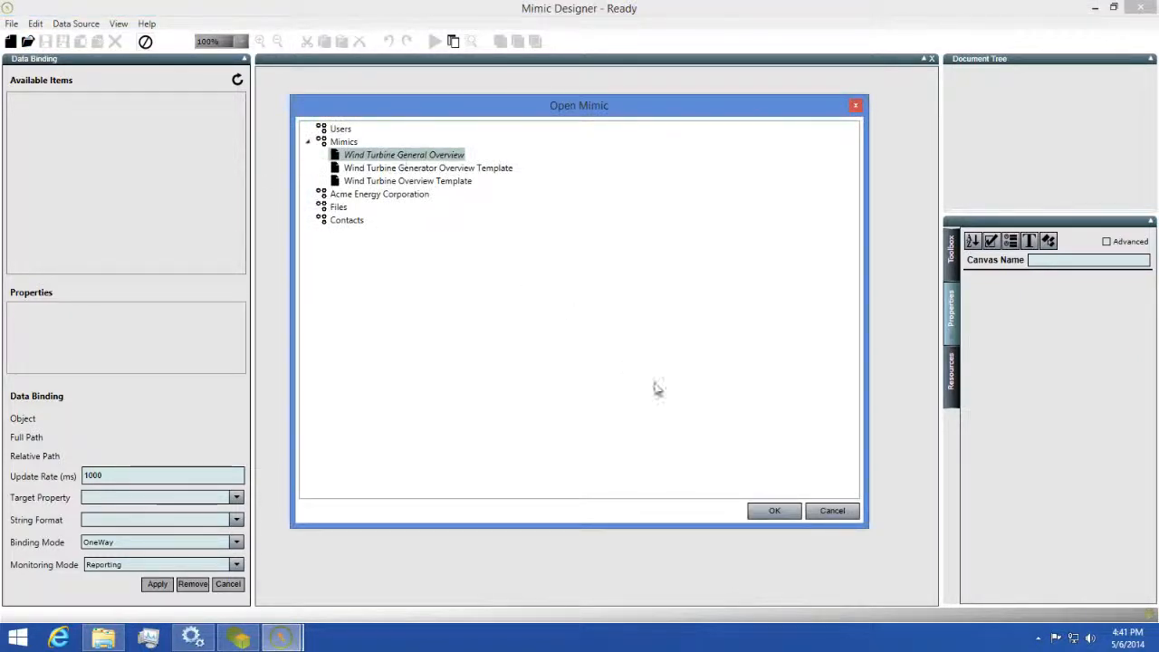
pyautogui.click(777, 512)
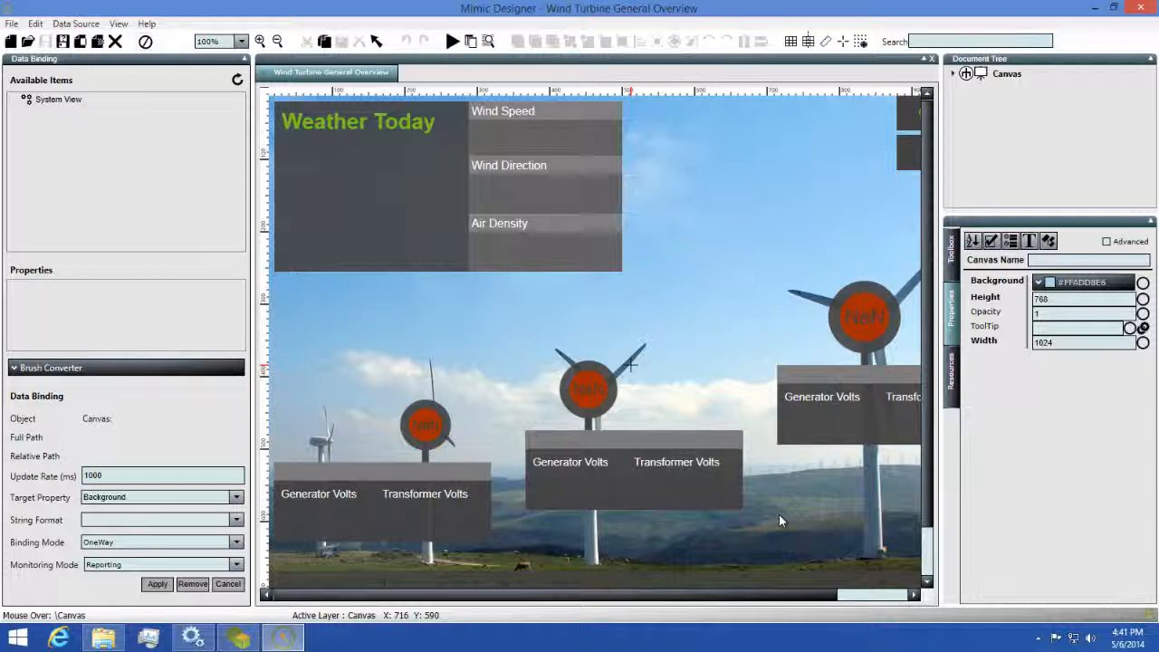
pyautogui.click(952, 74)
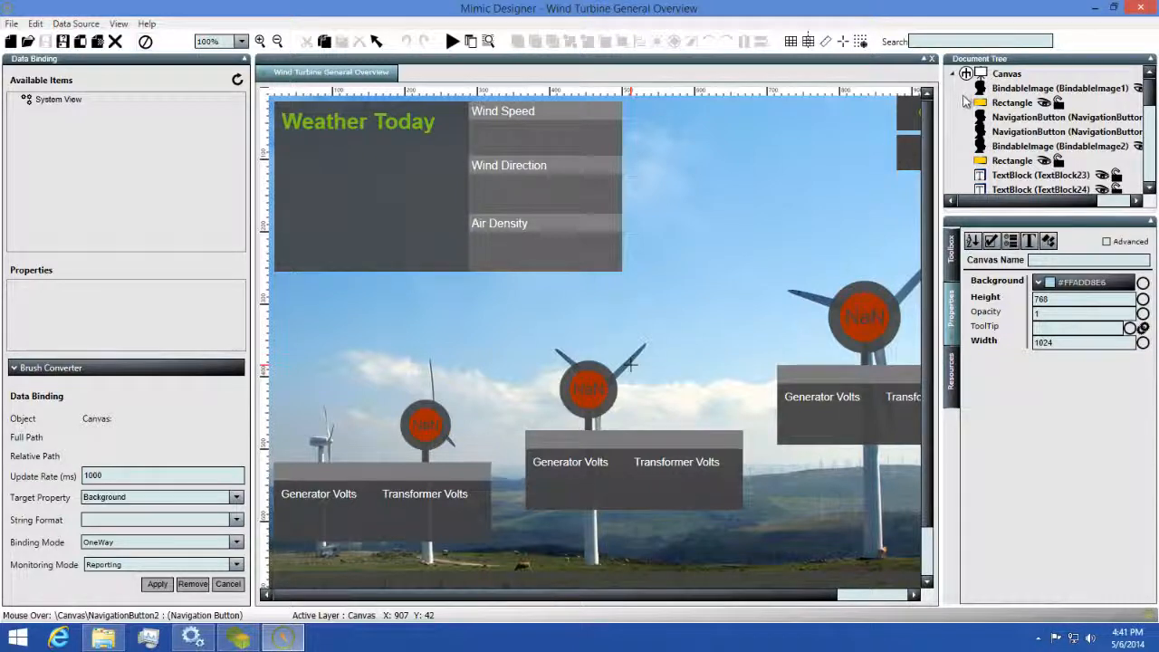
# Inspect NavigationButton2, BindableImage2, RadialGauge2 and RadialGauge3, then bring up the Toolbox categories.
pyautogui.click(996, 131)
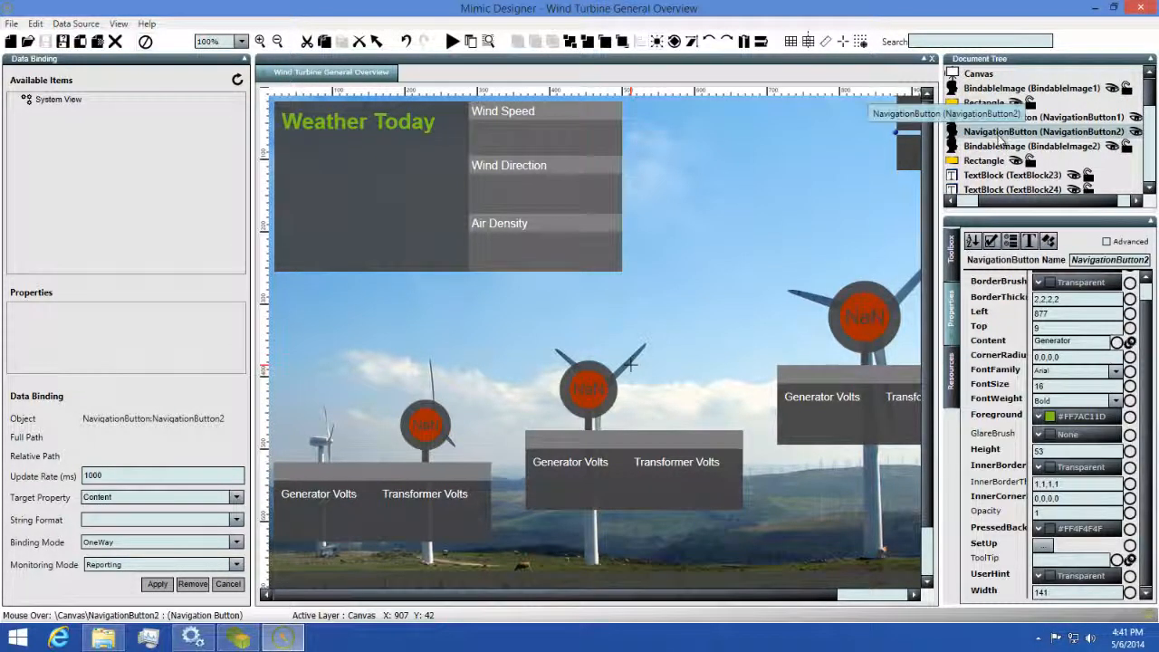
pyautogui.click(1002, 147)
pyautogui.scroll(-8, 997, 161)
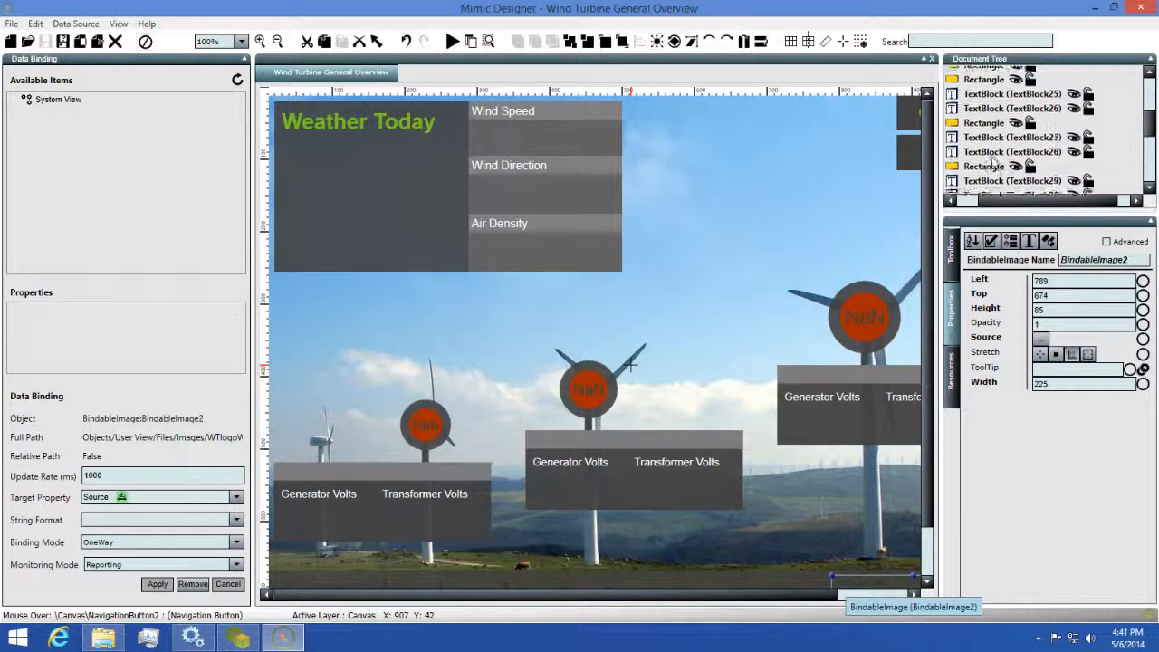
pyautogui.click(991, 149)
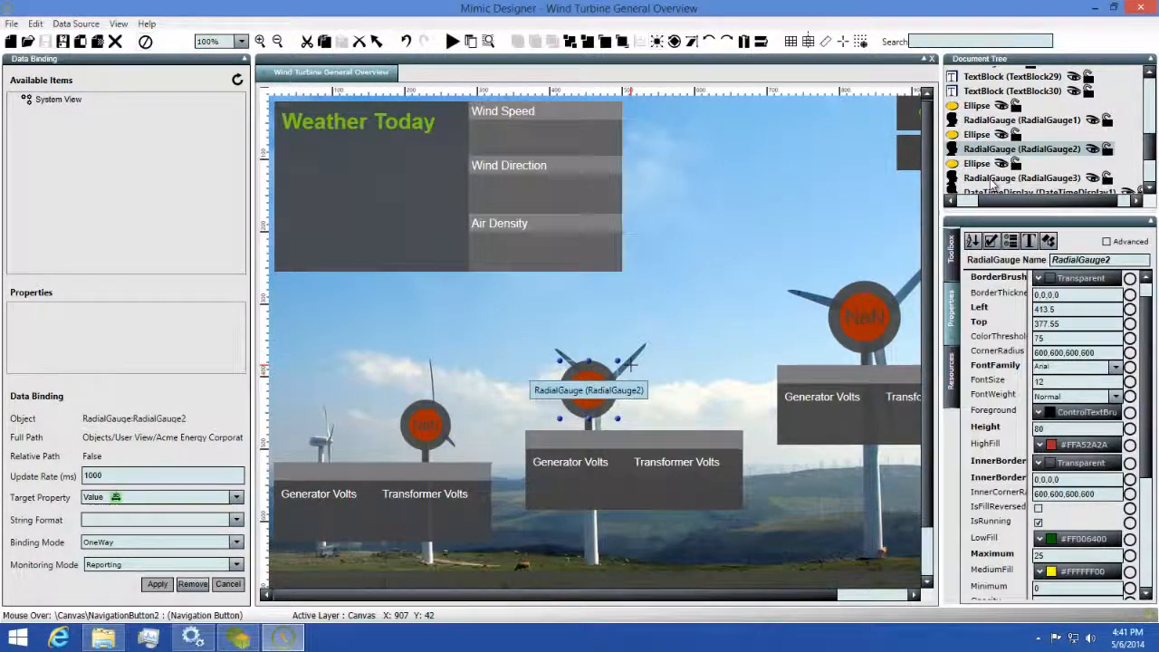
pyautogui.click(990, 179)
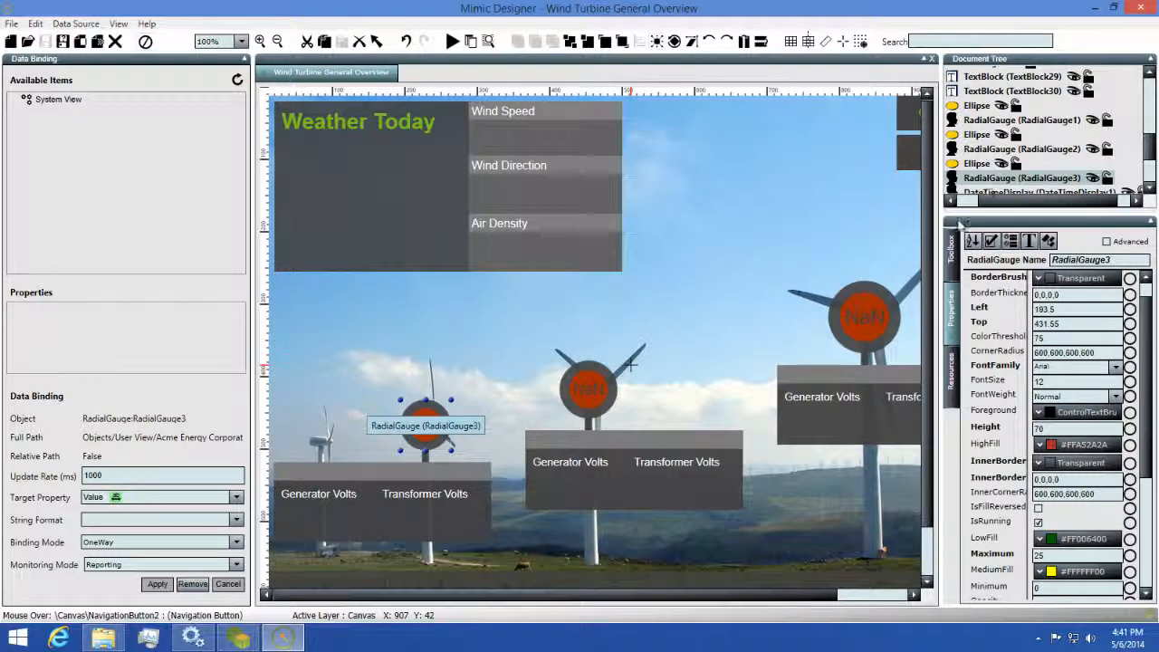
pyautogui.click(955, 247)
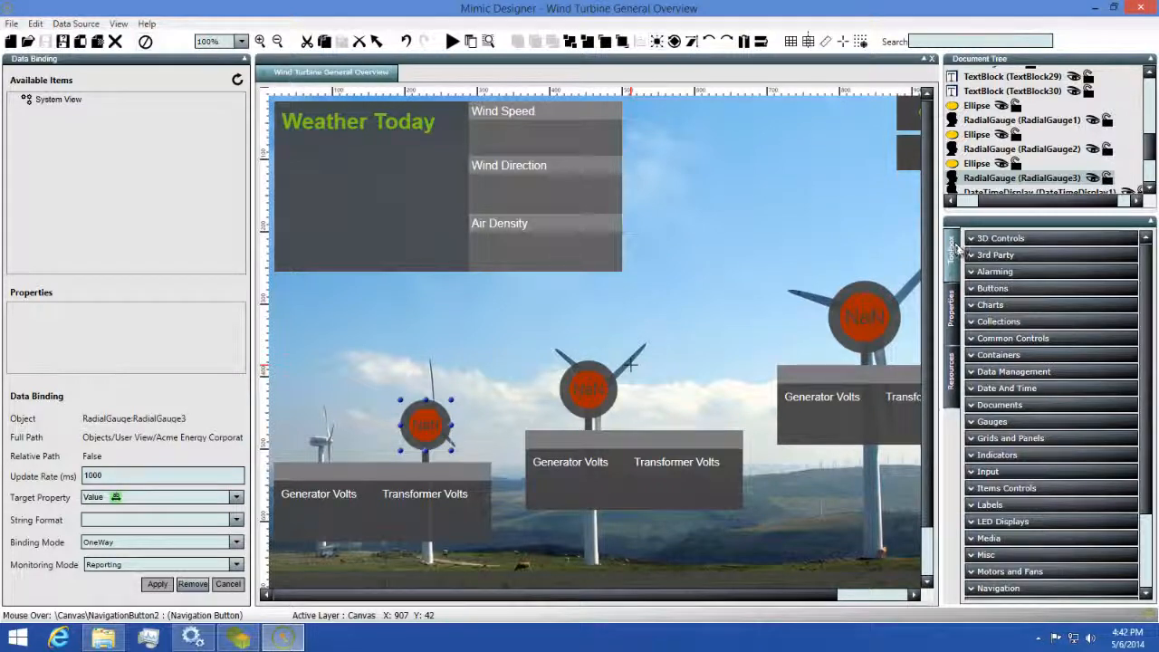
# Expand the Gauges and LED Displays groups in the Toolbox.
pyautogui.click(993, 421)
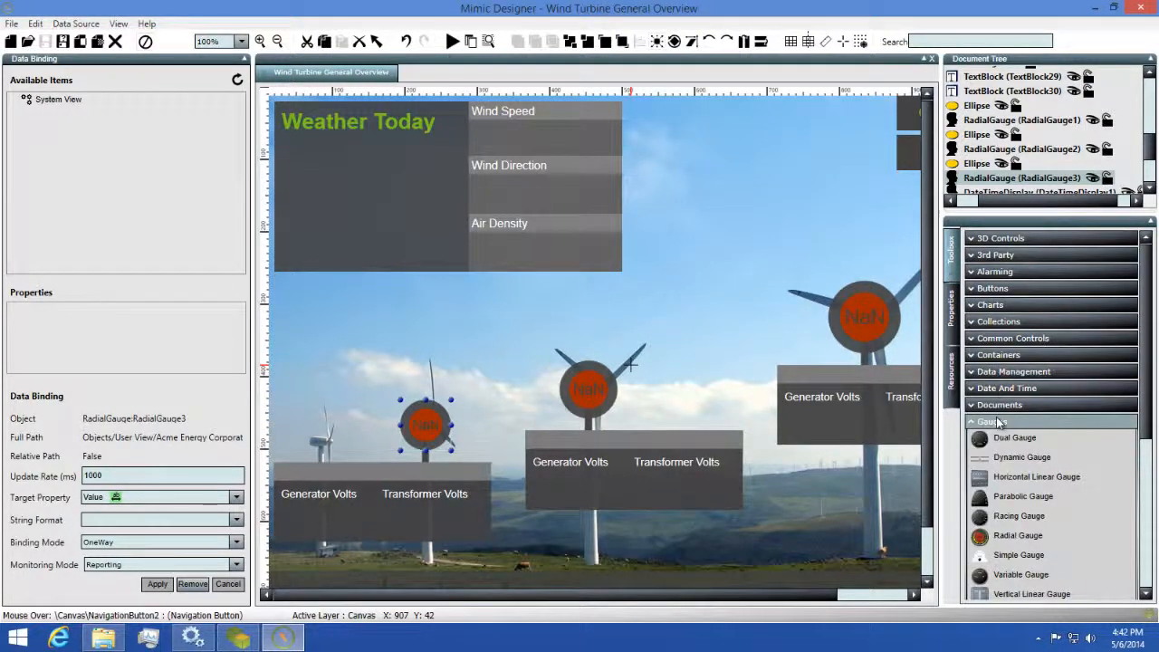
pyautogui.scroll(-5, 1005, 426)
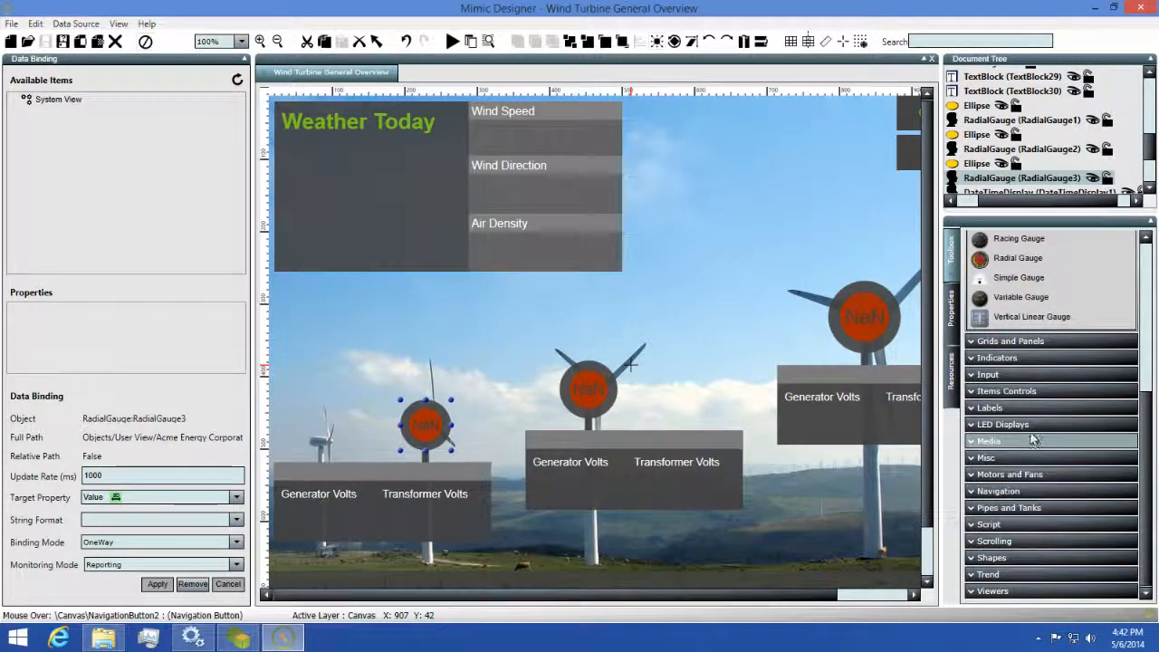
pyautogui.click(1031, 424)
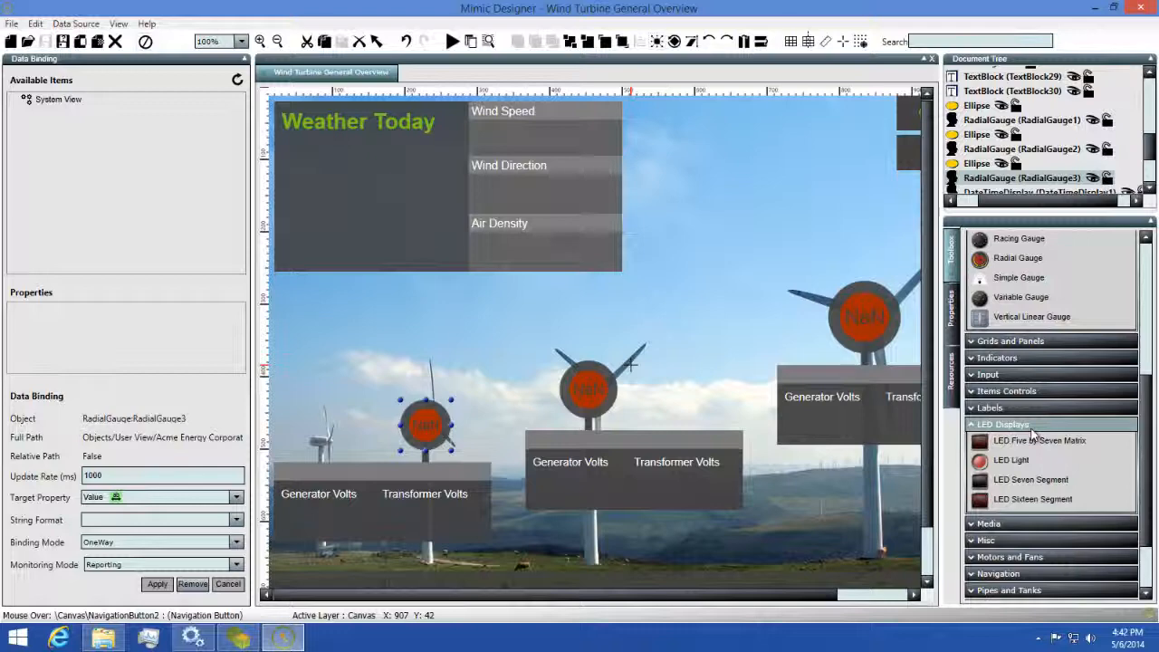
# Review properties of RadialGauge1, the canvas and NavigationButton1, browse Resources, then return to the Toolbox.
pyautogui.click(955, 331)
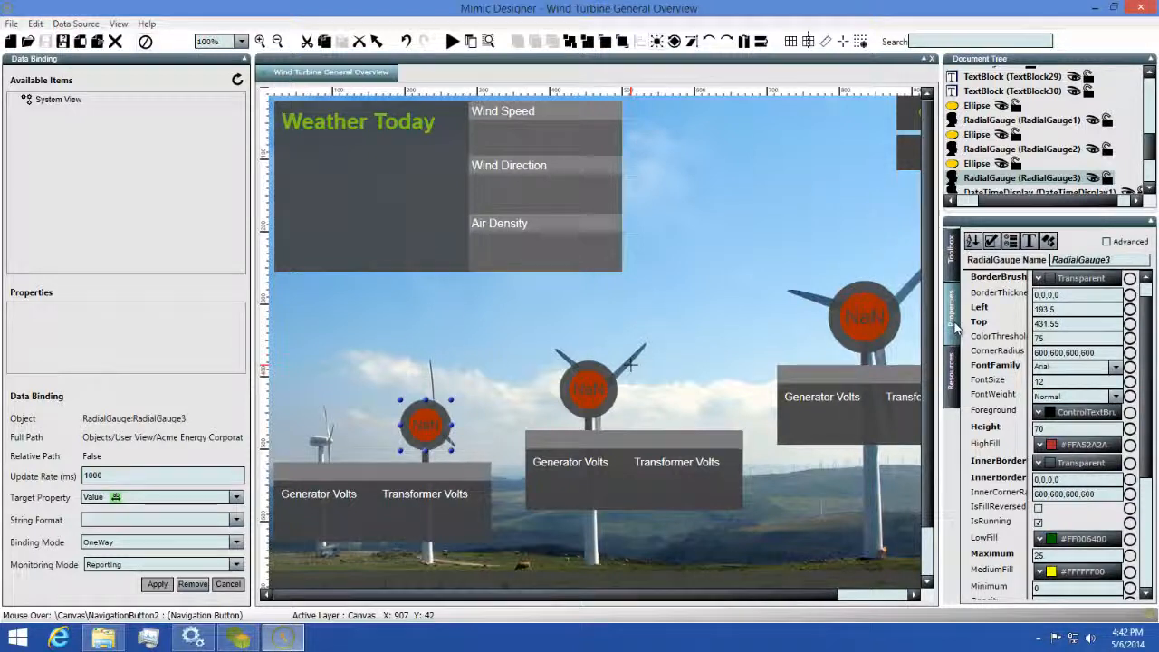
pyautogui.click(883, 313)
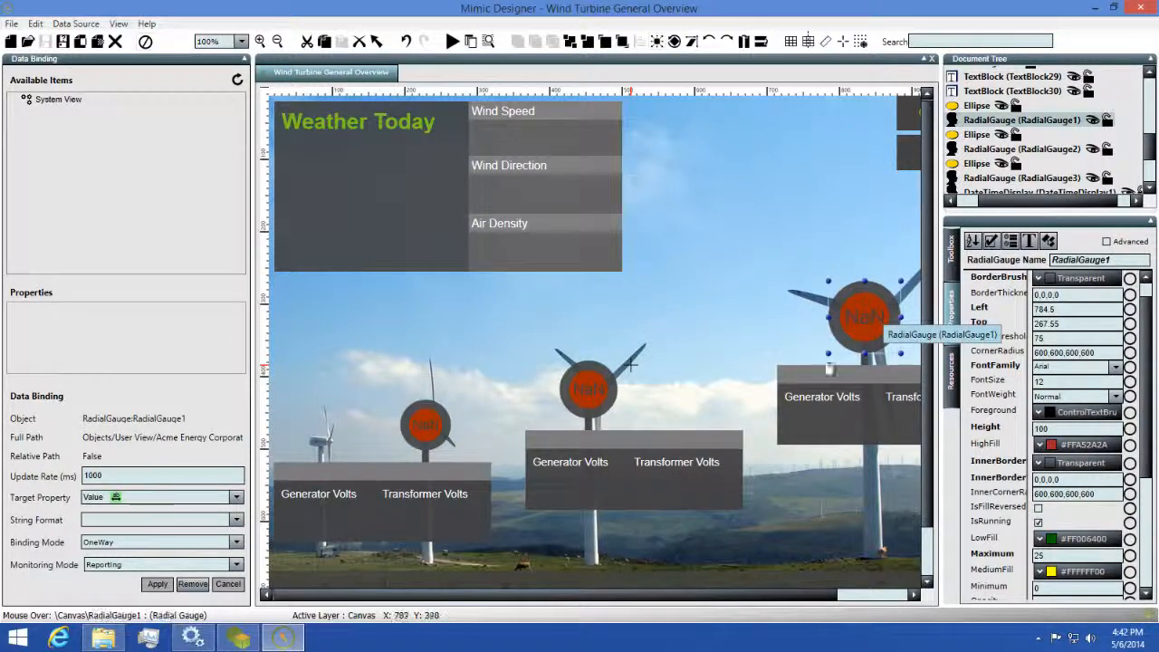
pyautogui.click(825, 401)
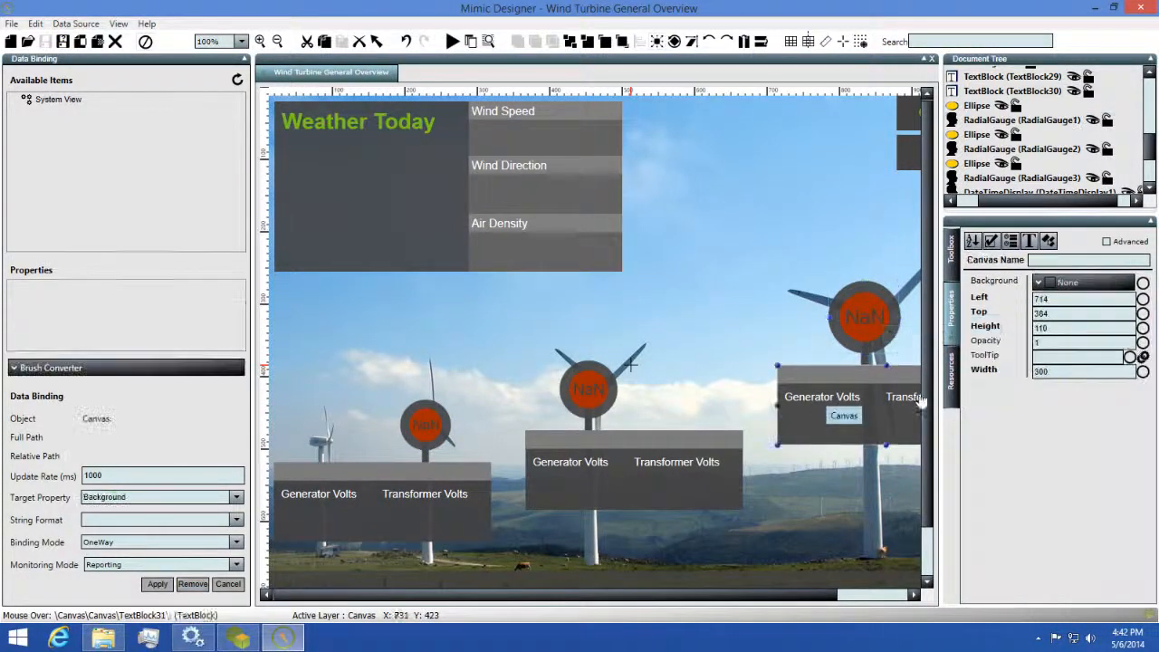
pyautogui.click(905, 159)
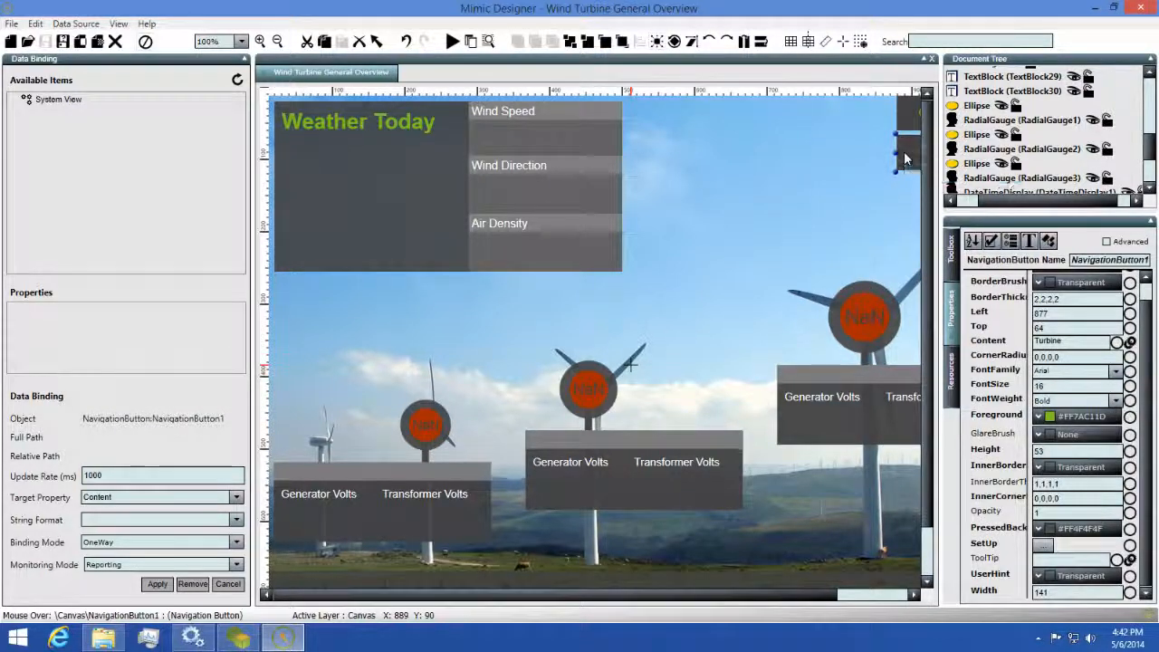
pyautogui.click(952, 369)
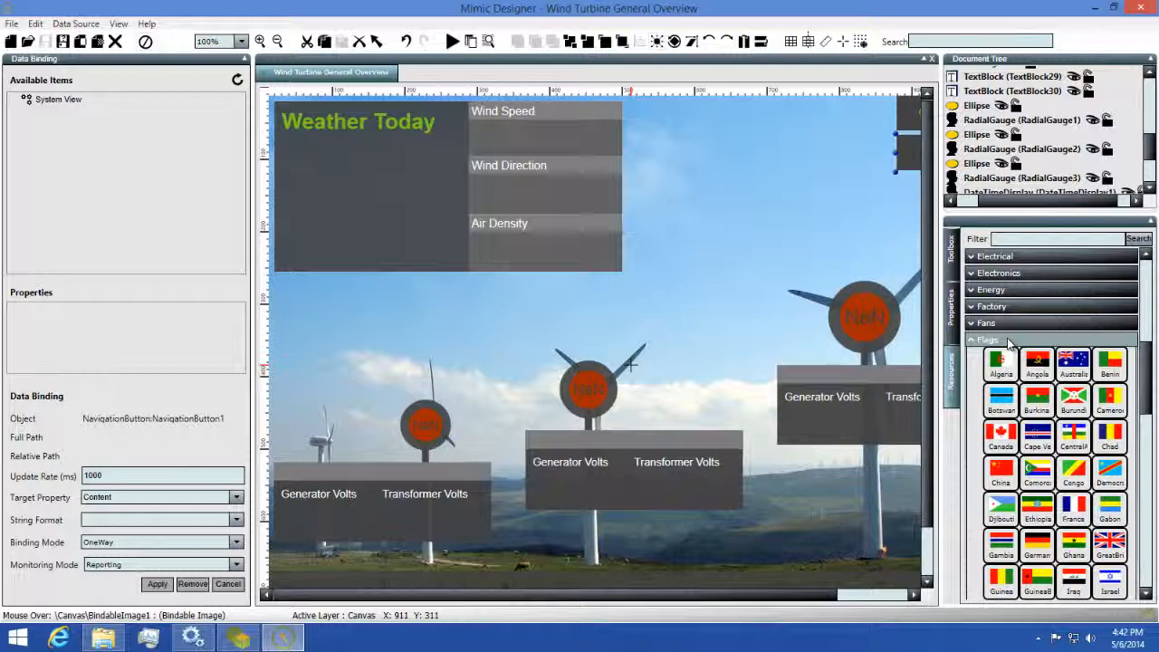
pyautogui.click(953, 271)
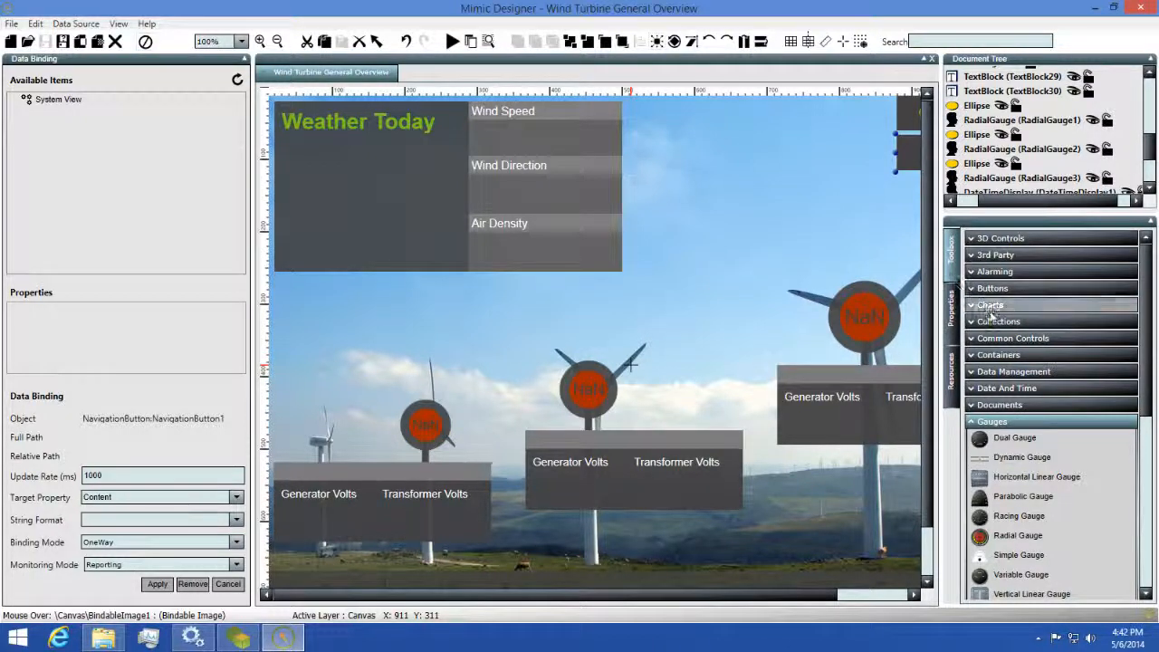
# Replace a small trial Dual Gauge with a larger one placed beside the Weather Today panel.
pyautogui.moveTo(983, 441); pyautogui.dragTo(681, 156)
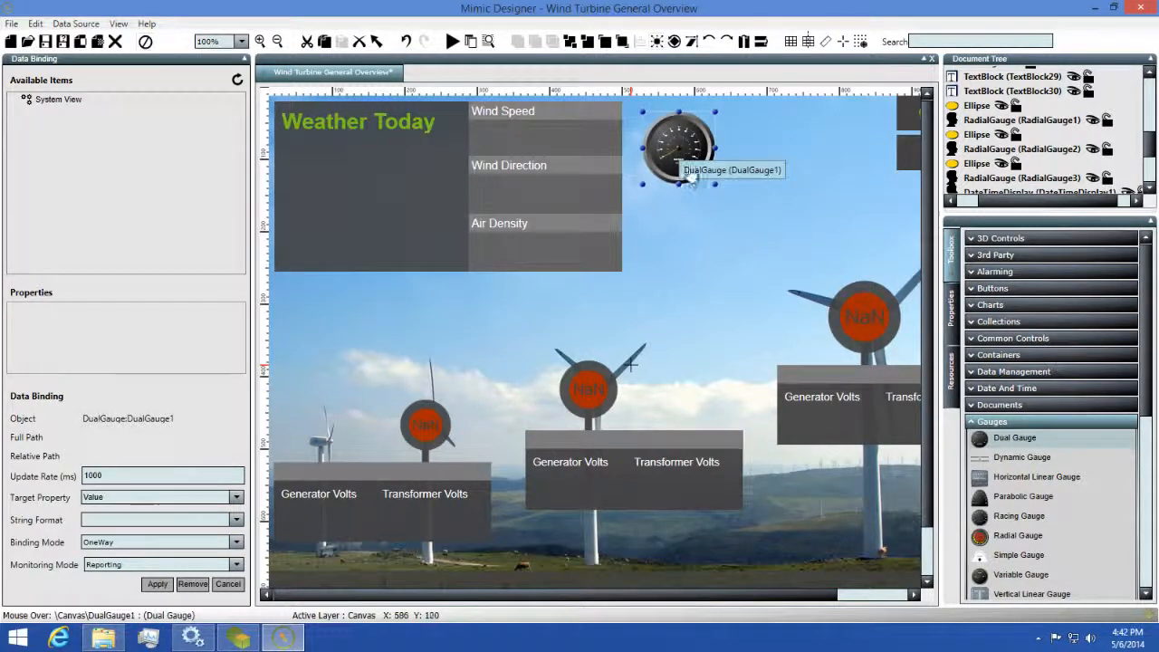
pyautogui.rightClick(676, 151)
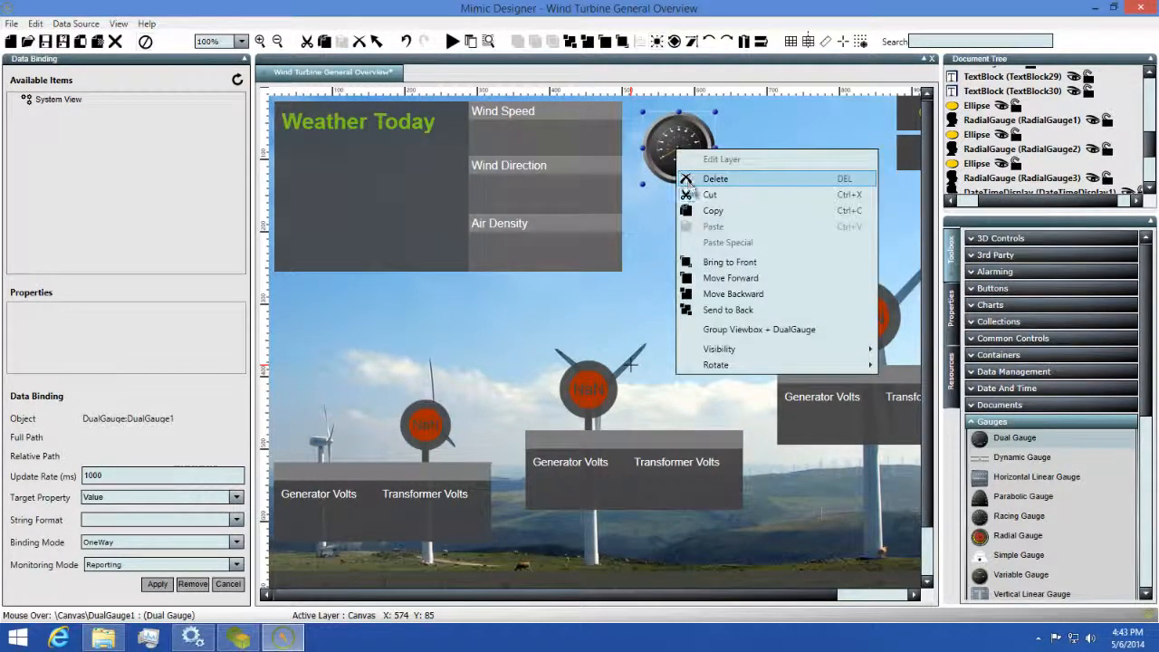
pyautogui.click(711, 180)
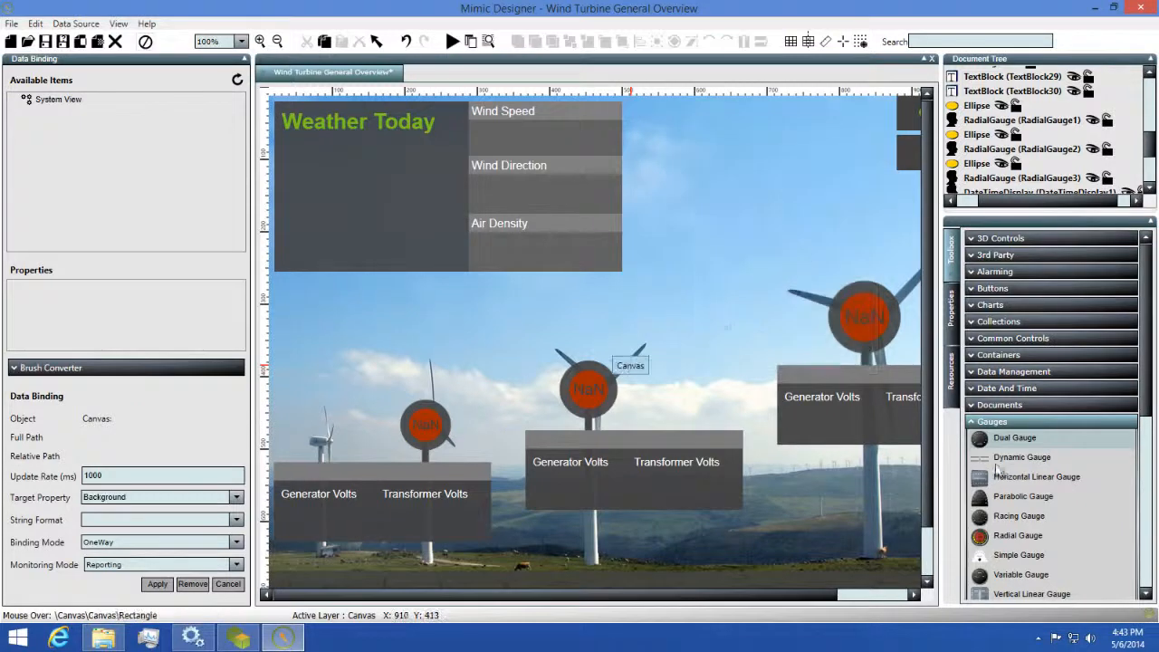
pyautogui.moveTo(687, 160)
pyautogui.mouseDown()
pyautogui.moveTo(703, 185)
pyautogui.moveTo(831, 271)
pyautogui.moveTo(842, 318)
pyautogui.mouseUp()
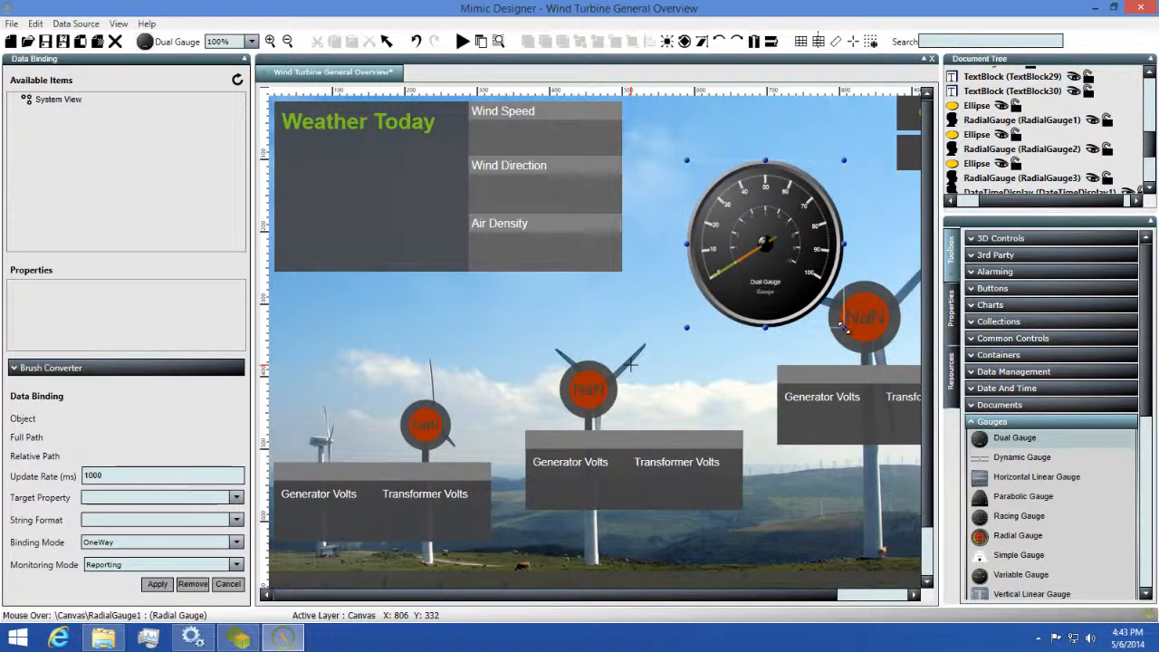
pyautogui.moveTo(757, 276)
pyautogui.mouseDown()
pyautogui.moveTo(724, 233)
pyautogui.moveTo(715, 237)
pyautogui.mouseUp()
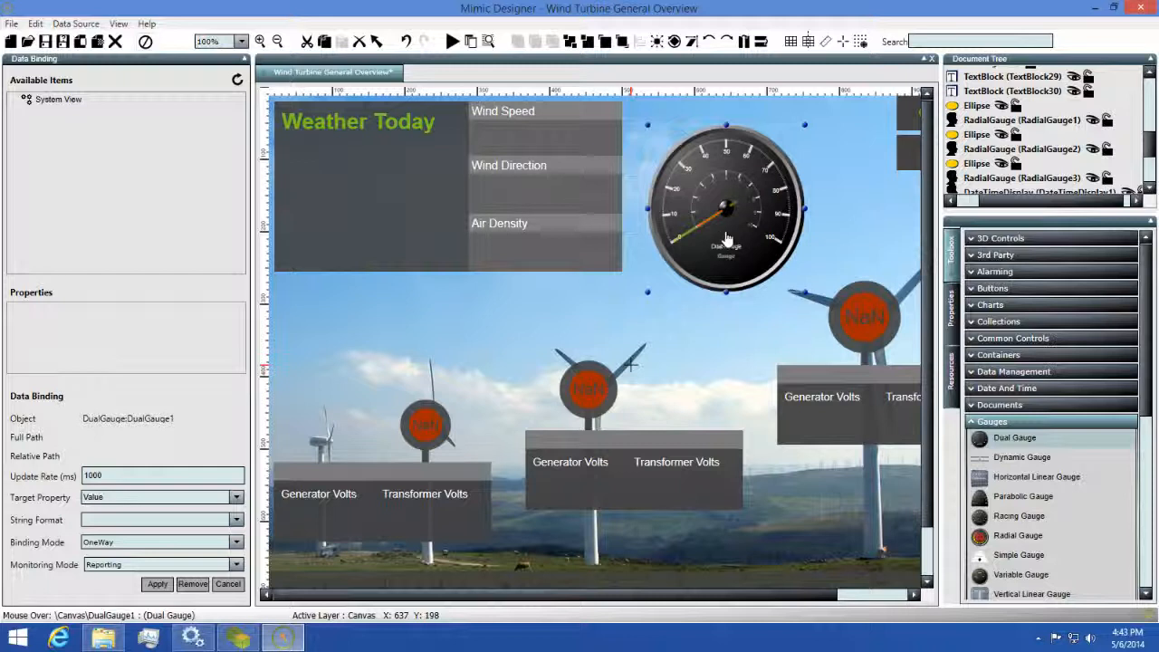
# Give the Dual Gauge a solid DarkBlue border after trying CornflowerBlue and Crimson.
pyautogui.click(953, 312)
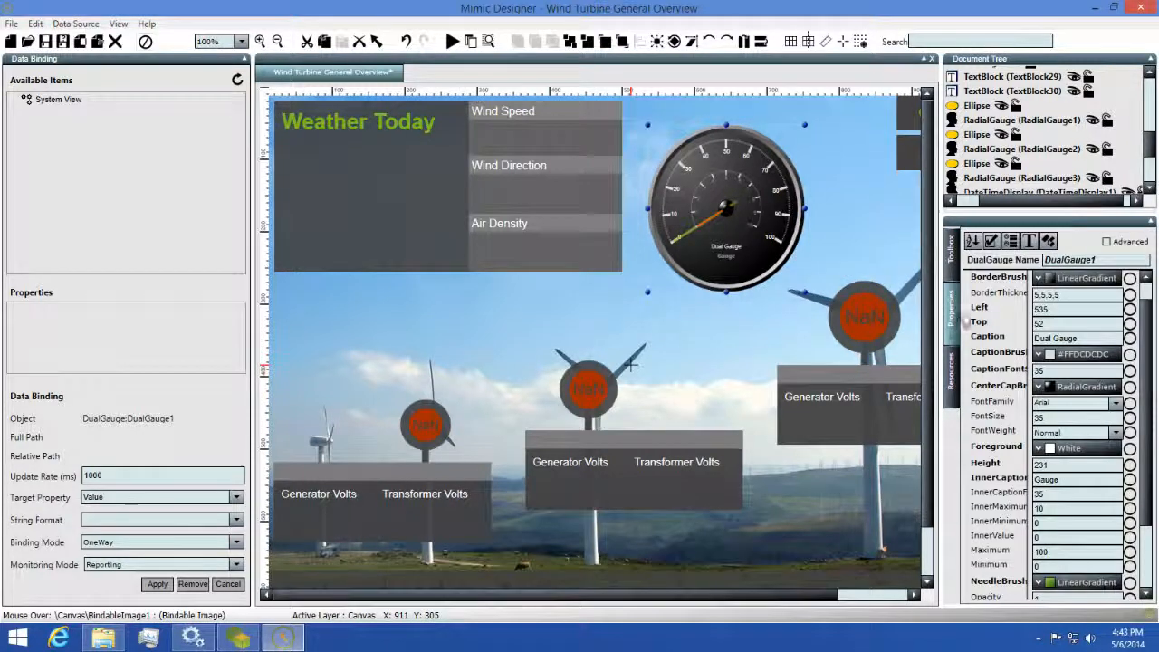
pyautogui.click(1051, 288)
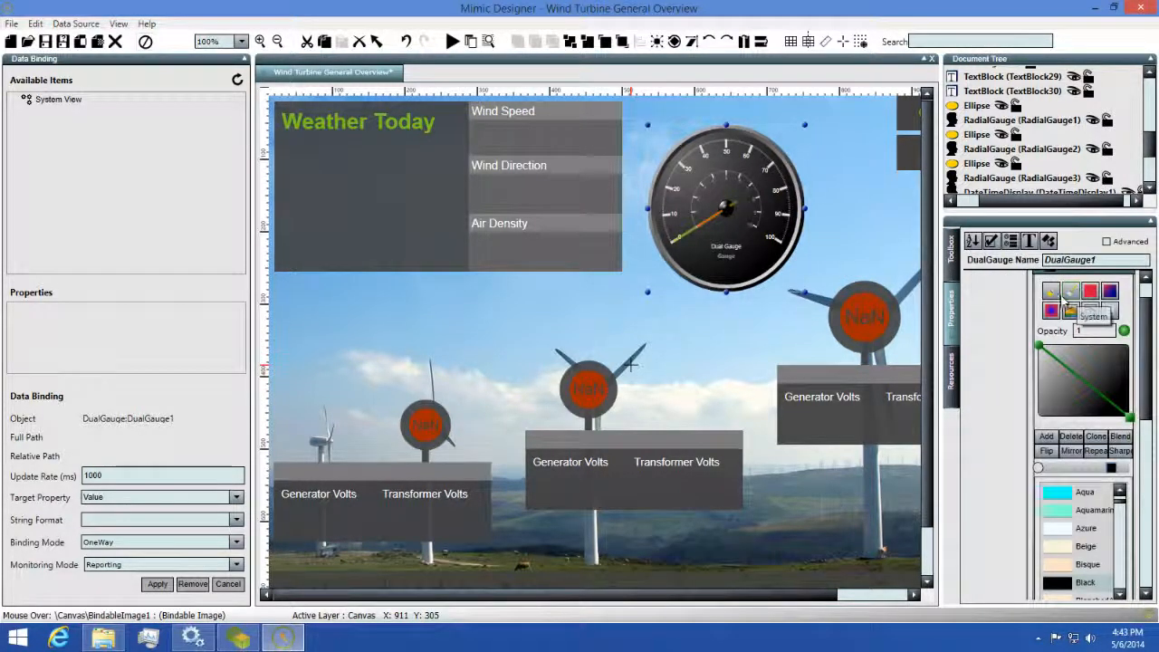
pyautogui.click(1072, 289)
pyautogui.scroll(-2, 1064, 405)
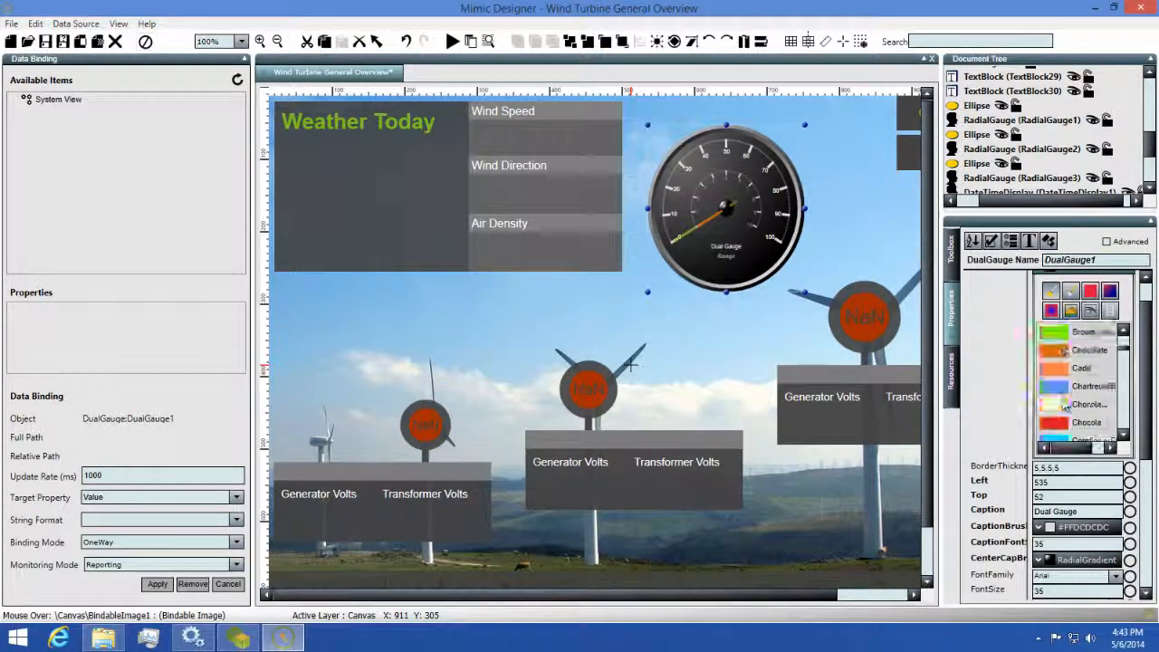
pyautogui.click(1061, 335)
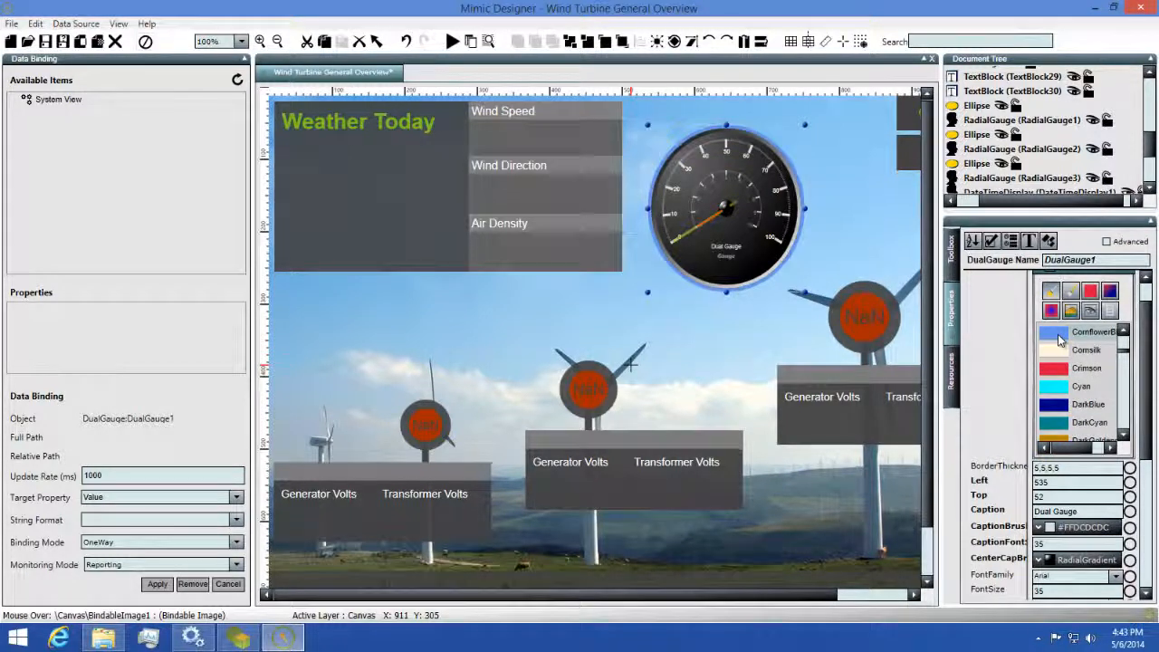
pyautogui.click(1061, 372)
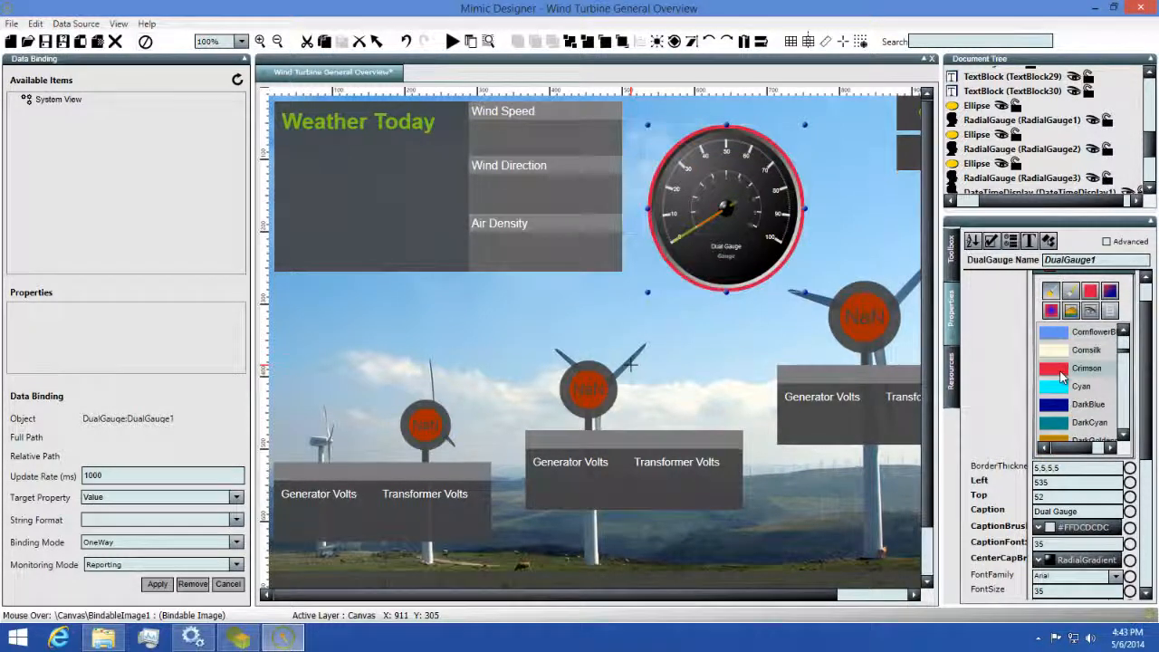
pyautogui.click(1064, 409)
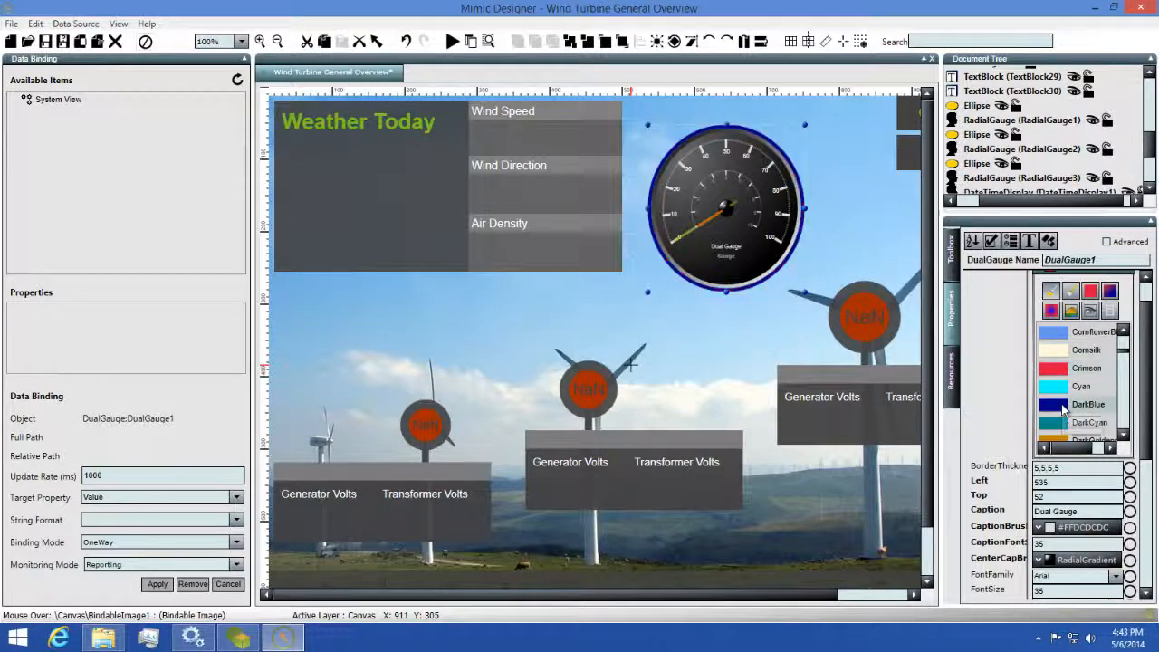
# Try DarkBlue and DarkCyan backgrounds, settle on DarkGray, then delete the gauge.
pyautogui.scroll(3, 1055, 405)
pyautogui.scroll(1, 971, 377)
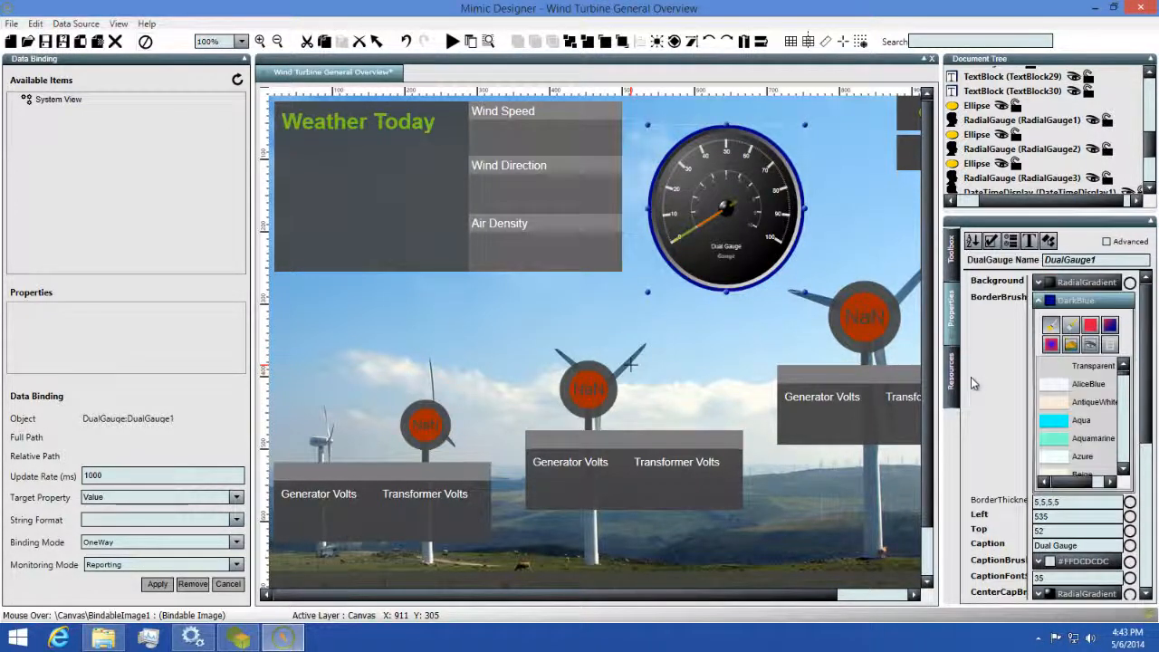
pyautogui.click(1065, 279)
pyautogui.scroll(1, 1058, 328)
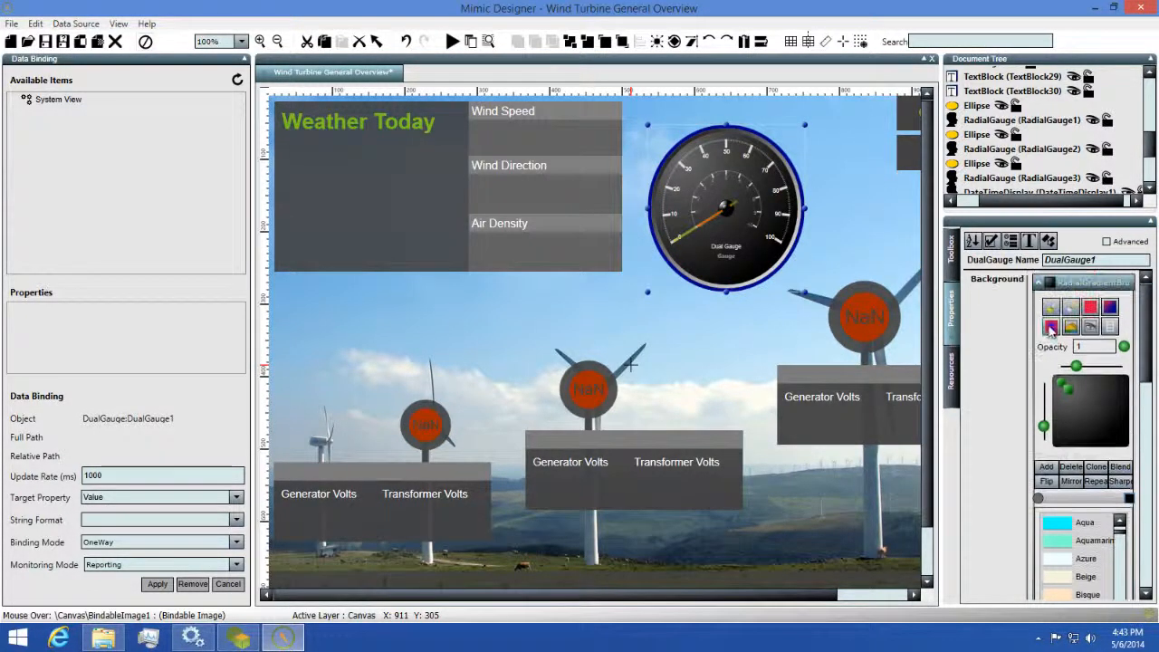
pyautogui.click(1050, 315)
pyautogui.scroll(-6, 1052, 398)
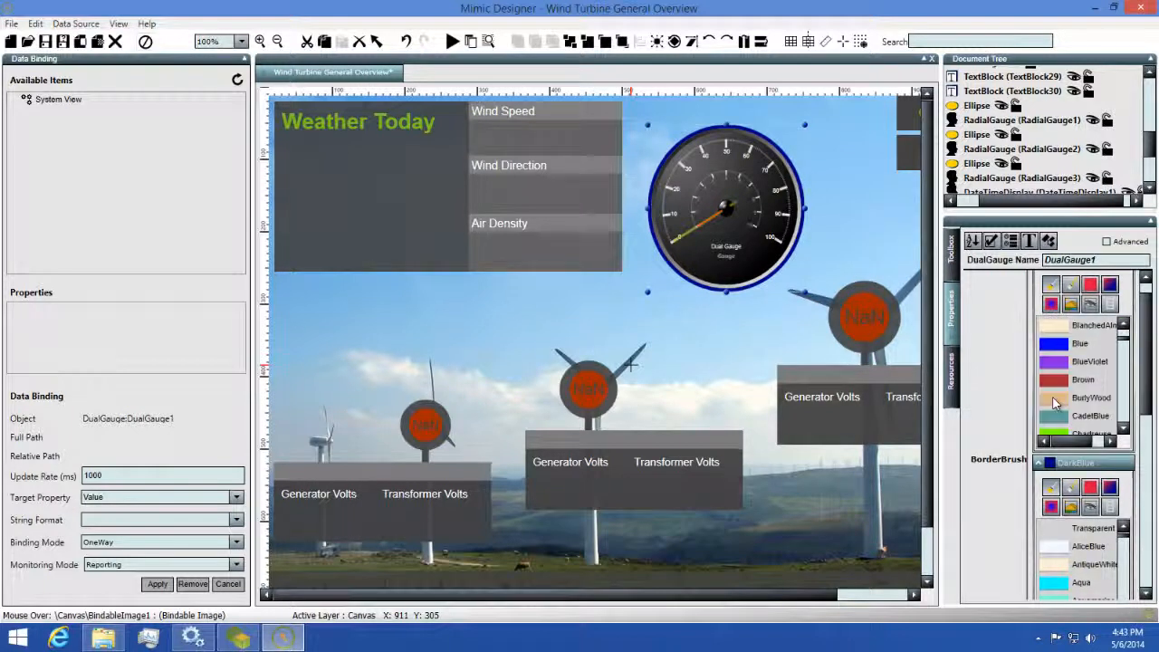
pyautogui.click(1055, 399)
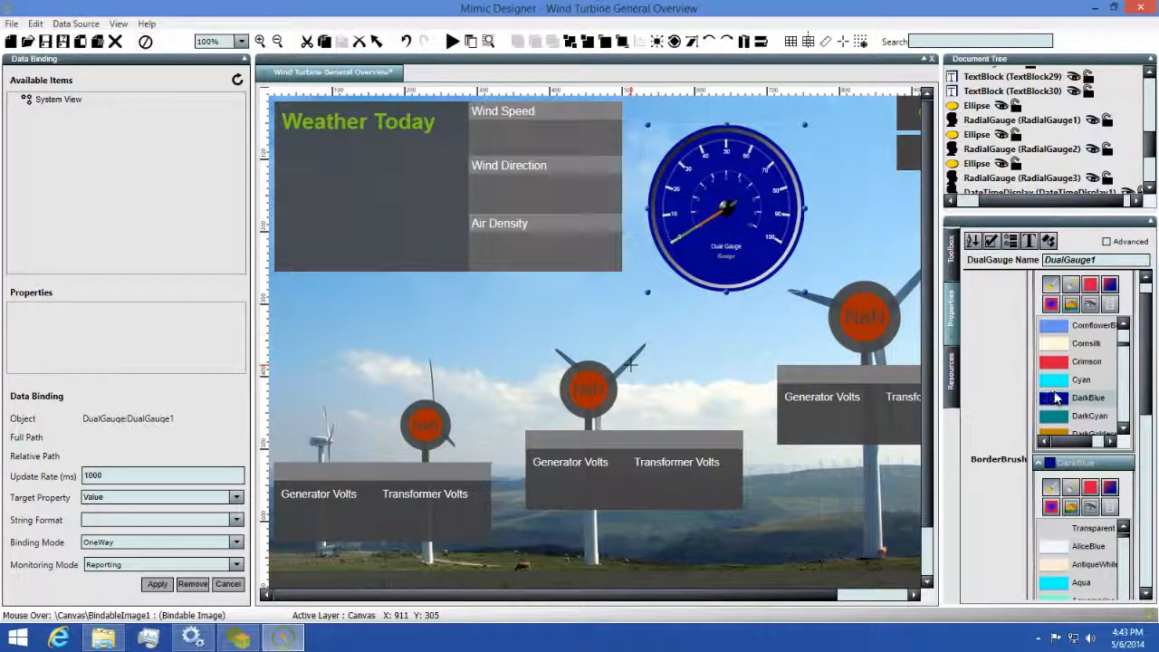
pyautogui.scroll(-2, 1055, 397)
pyautogui.click(1057, 366)
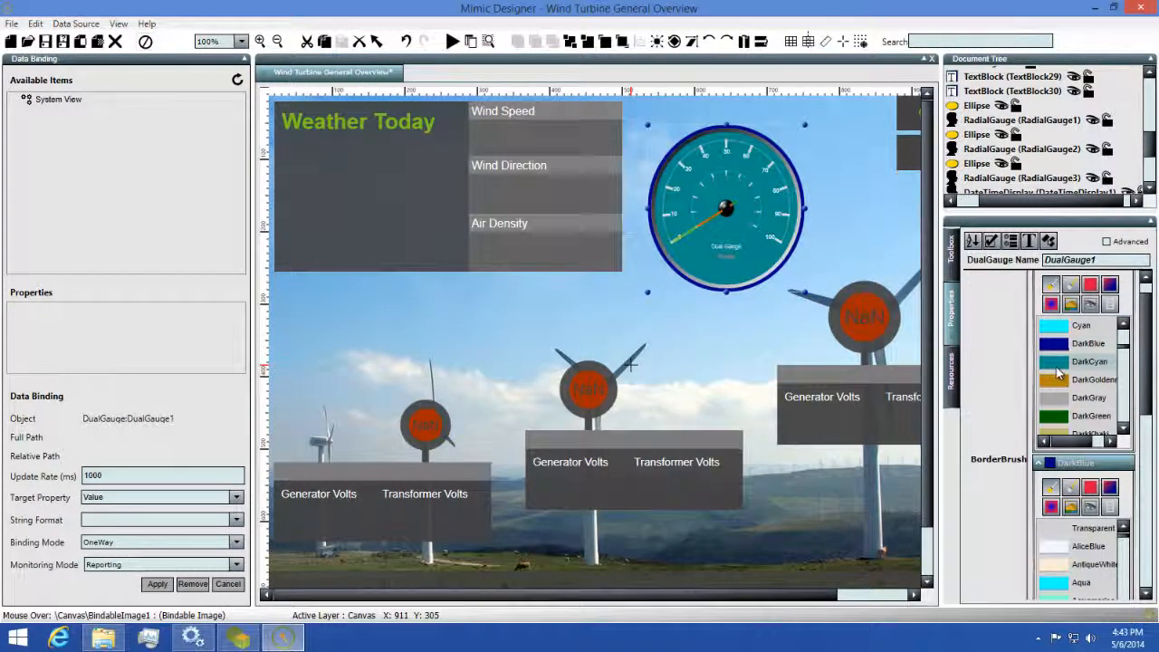
pyautogui.click(1060, 399)
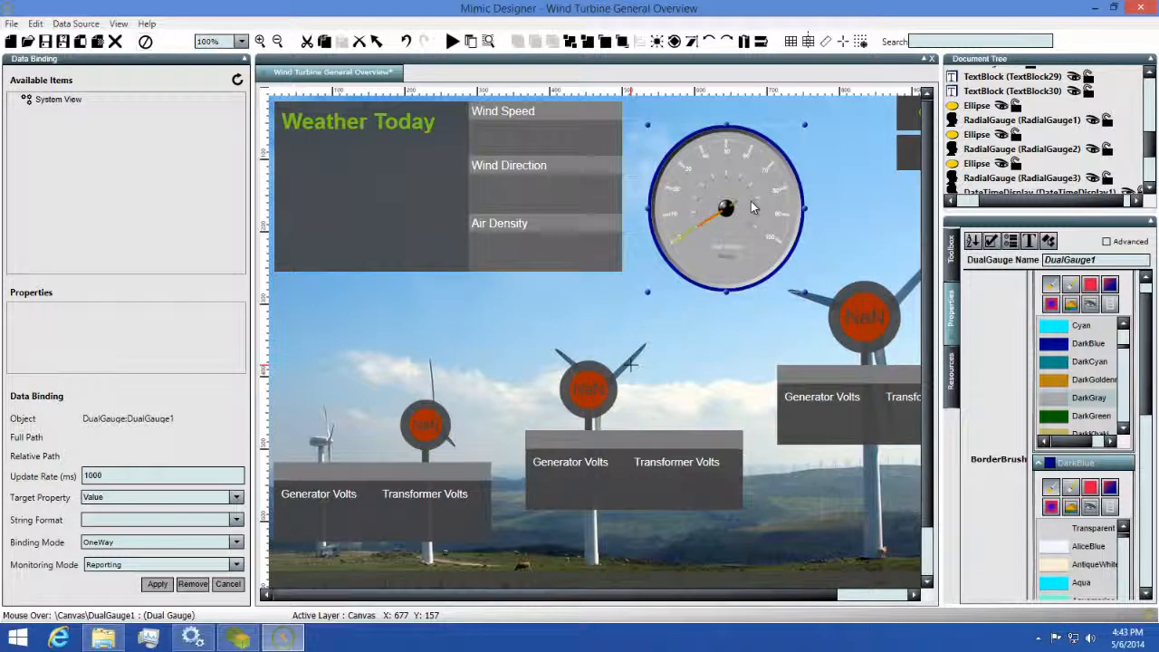
pyautogui.press('Delete')
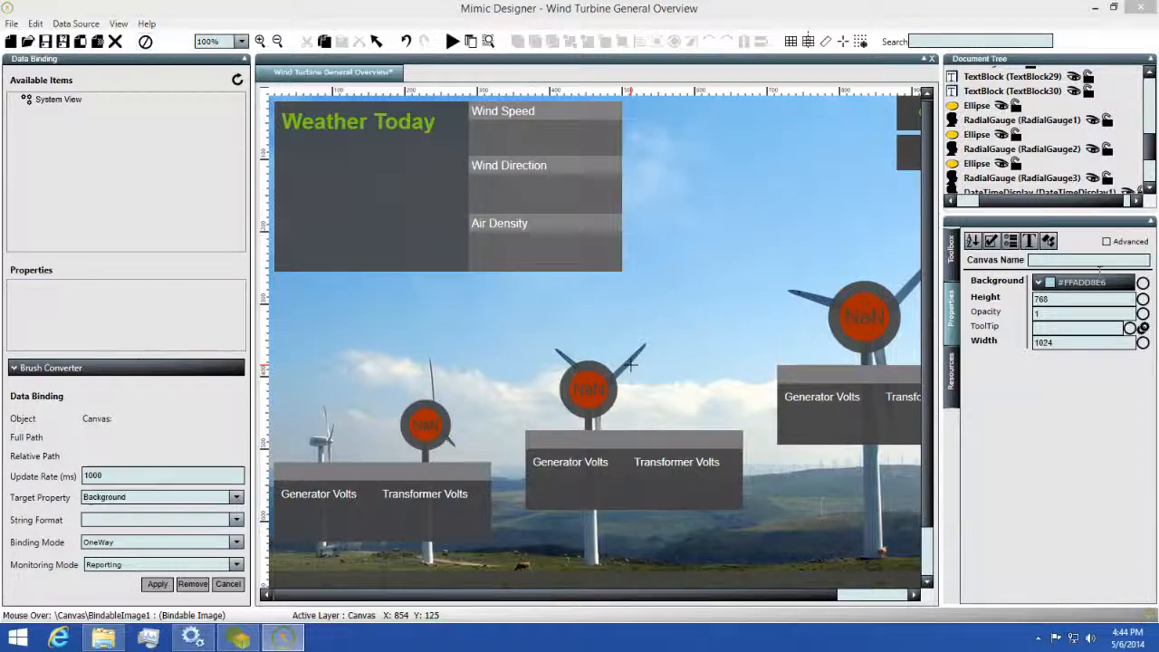
# Expand System View > Acme Energy Corporation > Sonoma Energy Farm > Wind Turbine, briefly checking Brush Converter.
pyautogui.doubleClick(50, 102)
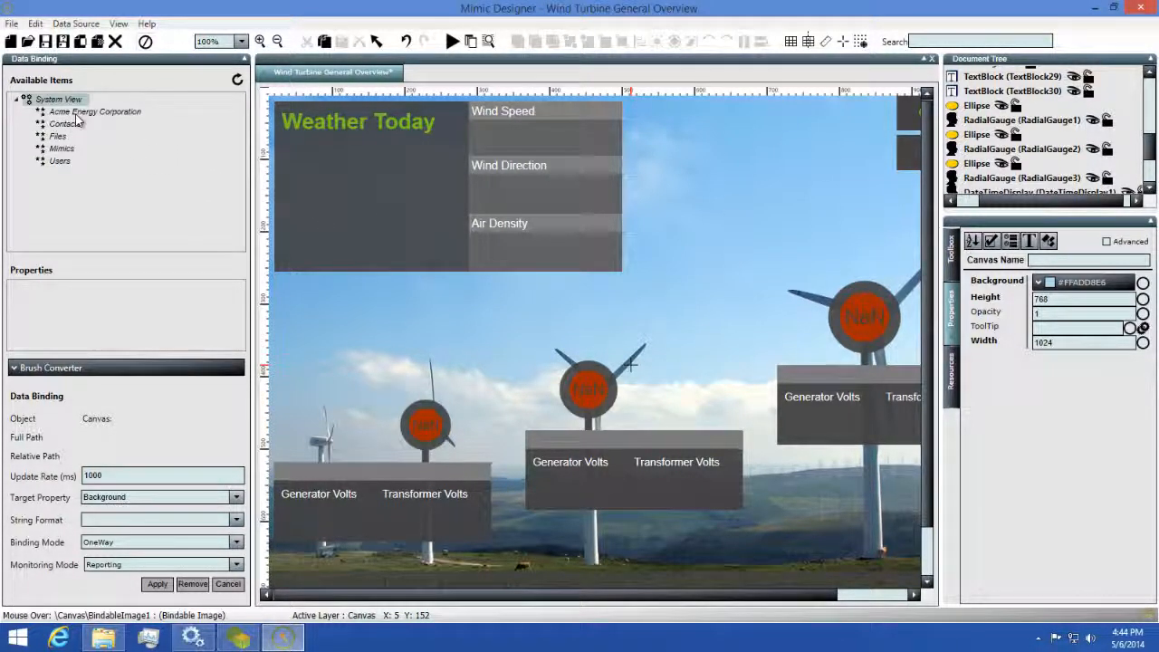
pyautogui.doubleClick(76, 113)
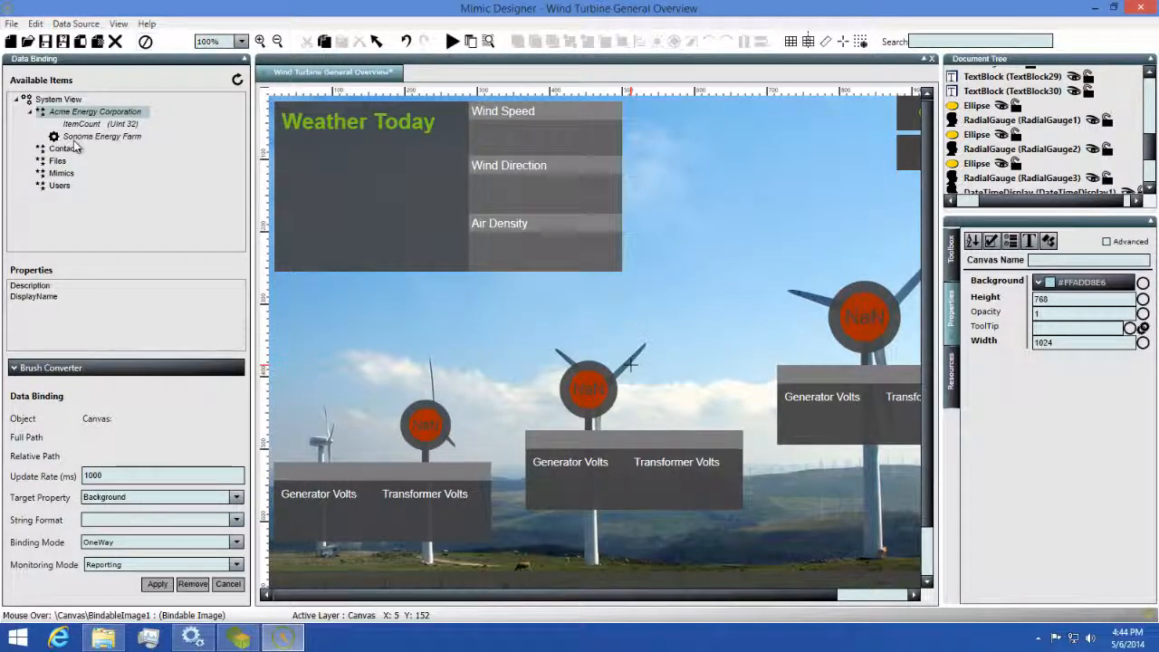
pyautogui.doubleClick(80, 137)
pyautogui.doubleClick(96, 150)
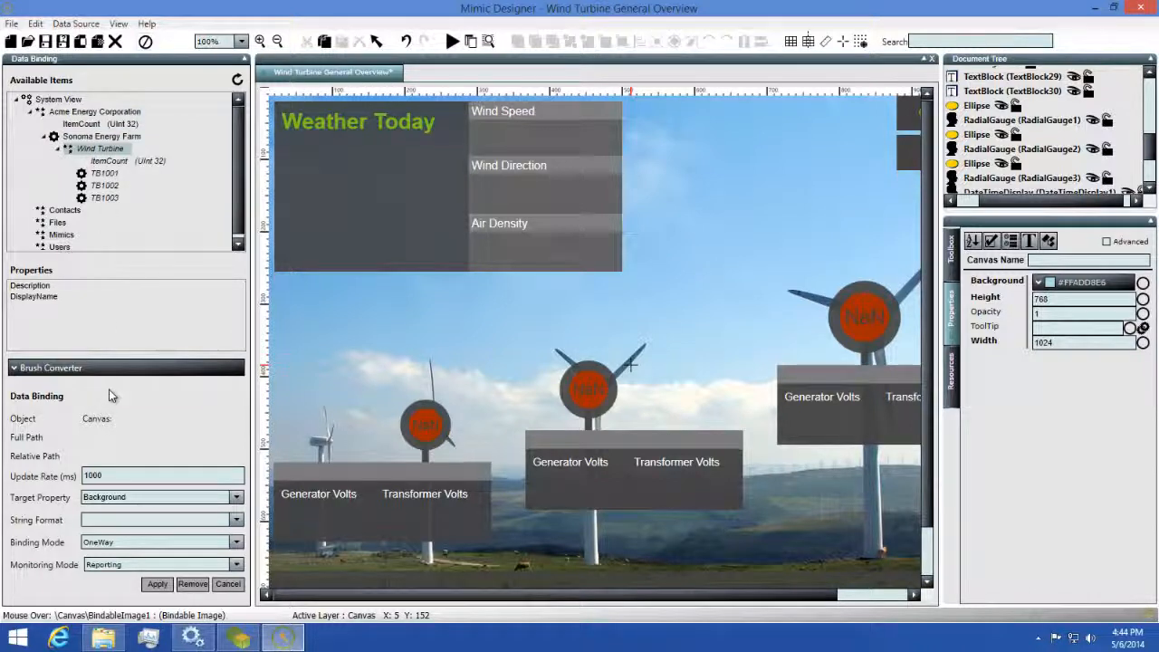
pyautogui.click(96, 366)
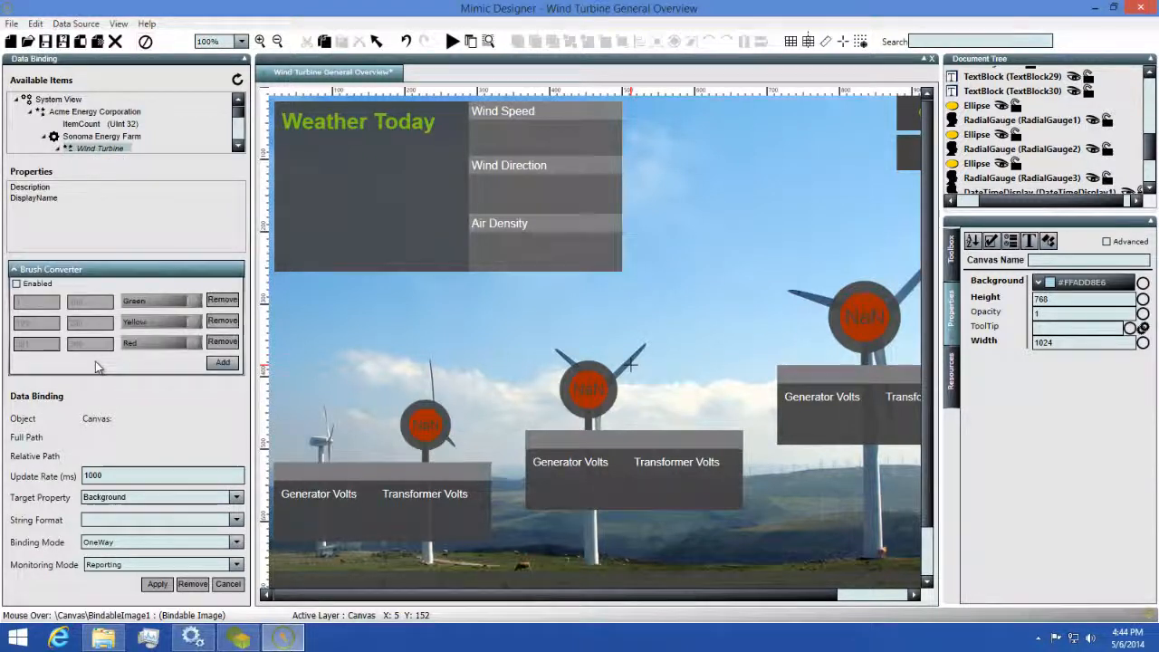
pyautogui.click(96, 269)
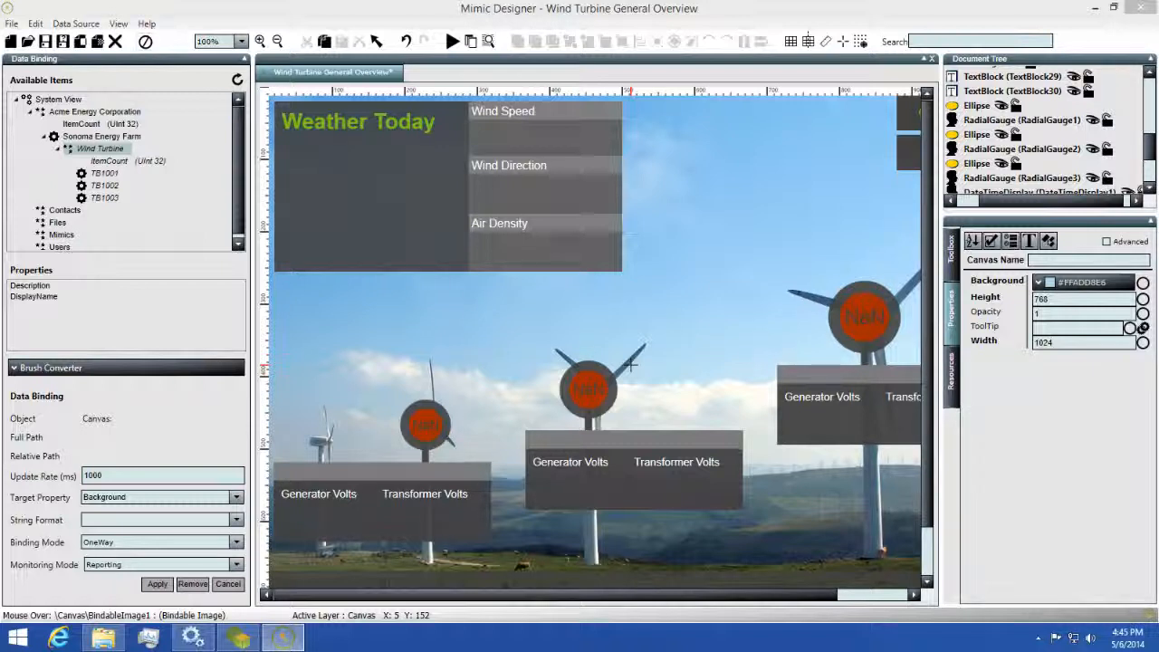
# Draw a Text Block from Common Controls where the Dual Gauge used to be.
pyautogui.click(952, 258)
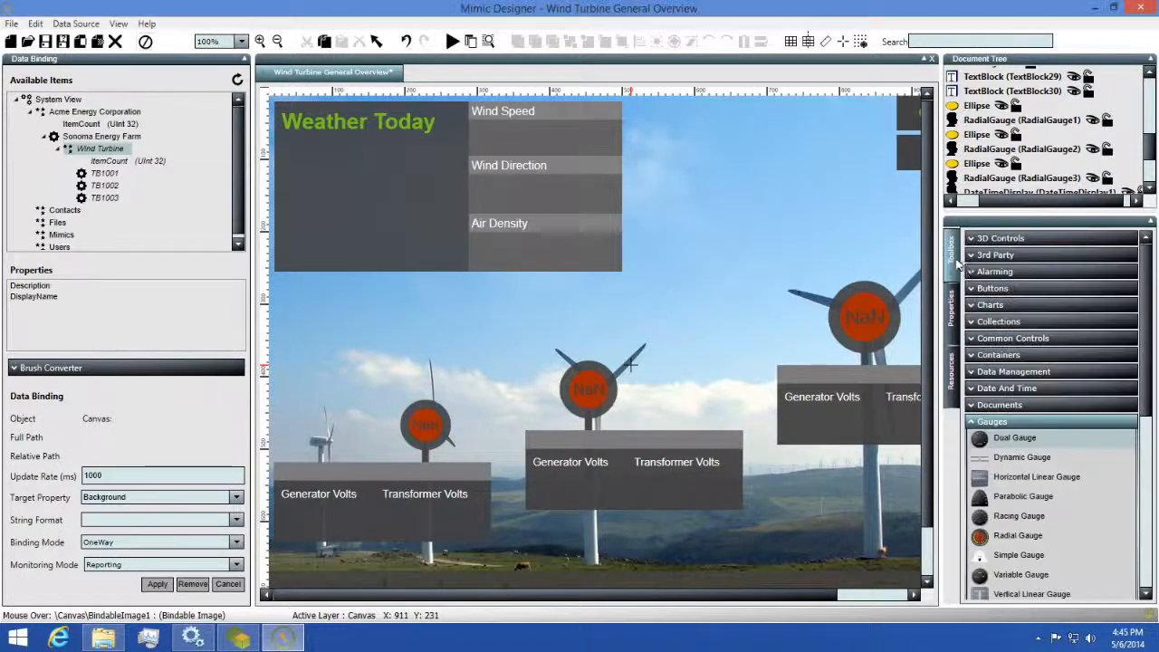
pyautogui.click(1013, 338)
pyautogui.click(1012, 471)
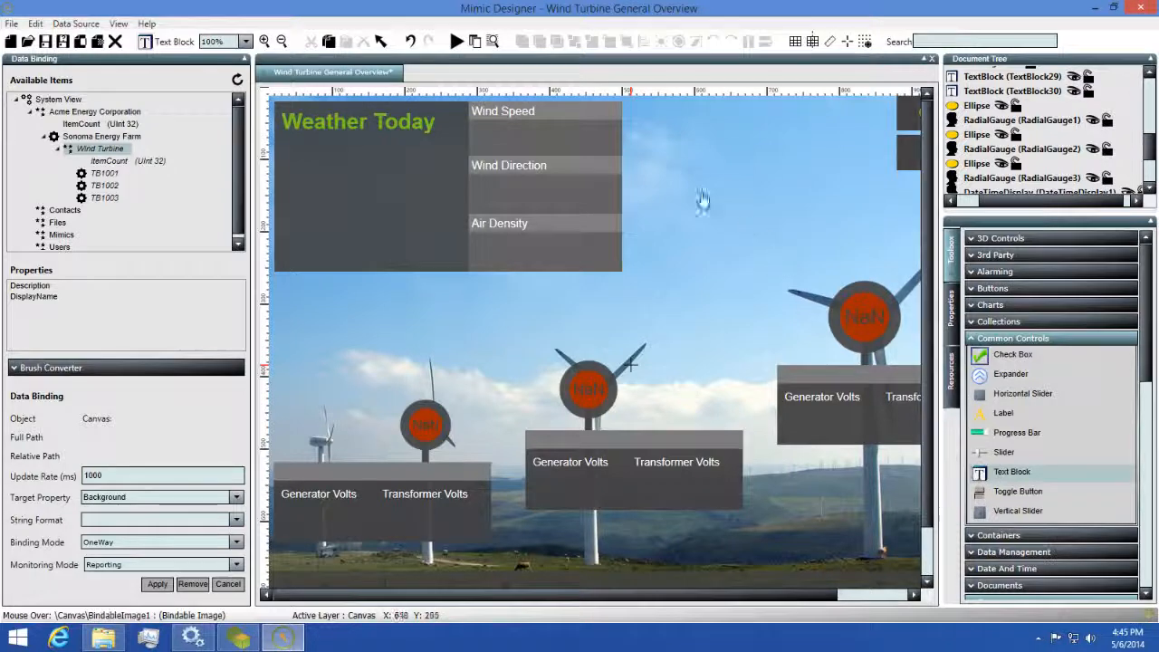
pyautogui.moveTo(656, 161)
pyautogui.mouseDown()
pyautogui.moveTo(836, 251)
pyautogui.moveTo(854, 223)
pyautogui.mouseUp()
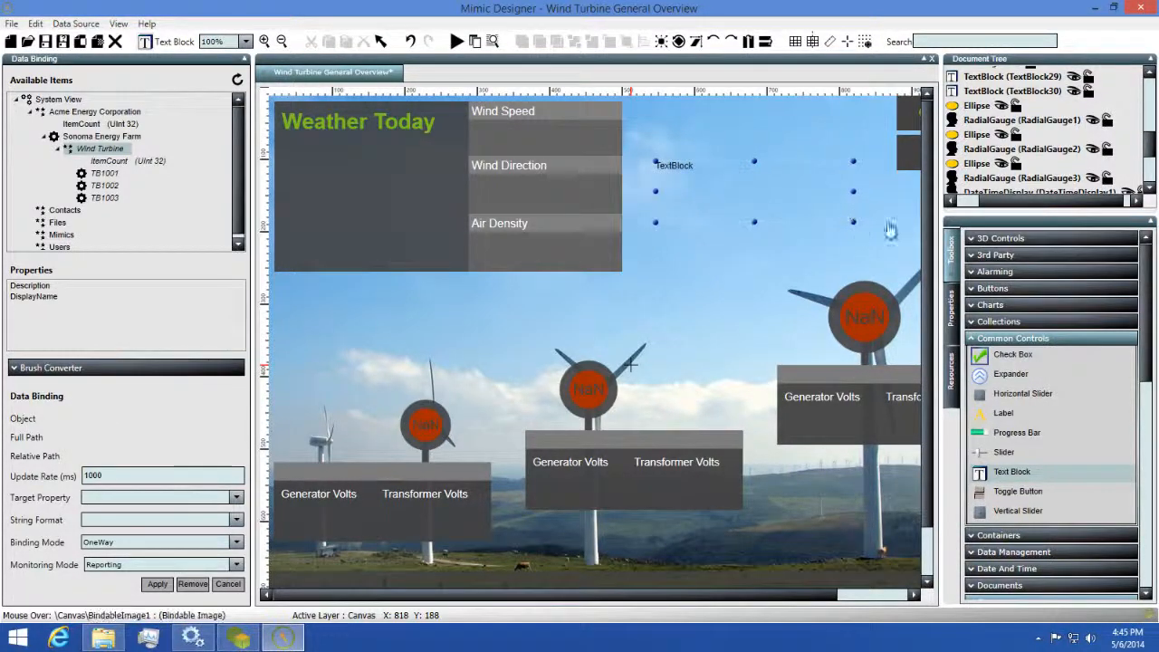
# Set the new text block's font size to 24.
pyautogui.click(951, 311)
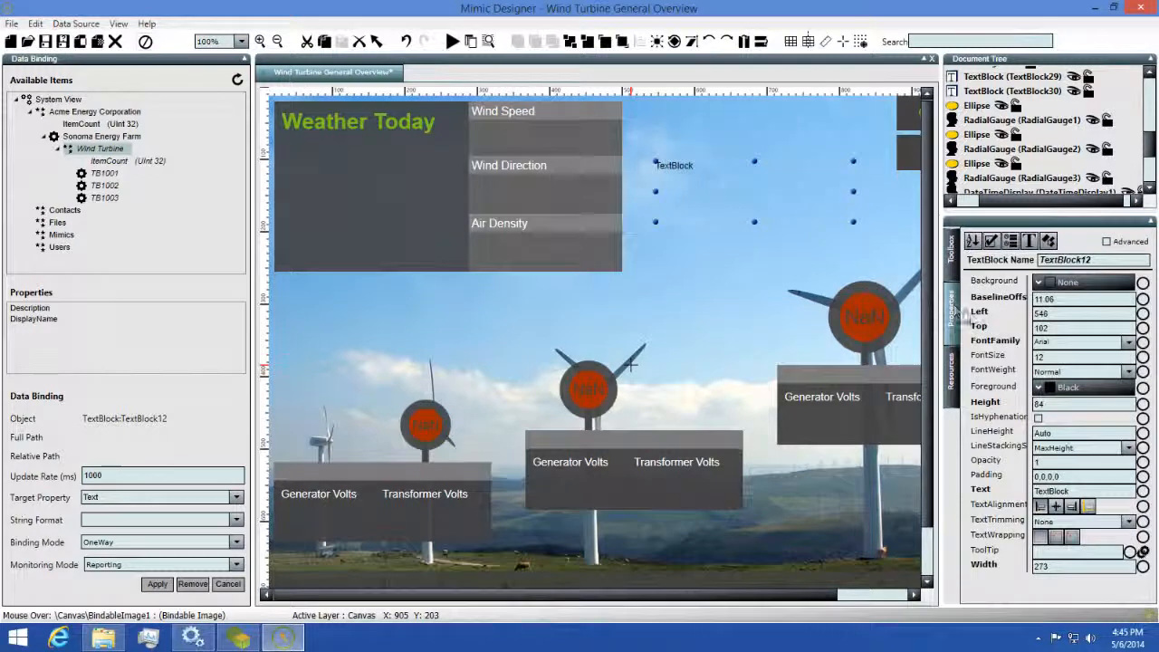
pyautogui.click(1062, 358)
pyautogui.write('24')
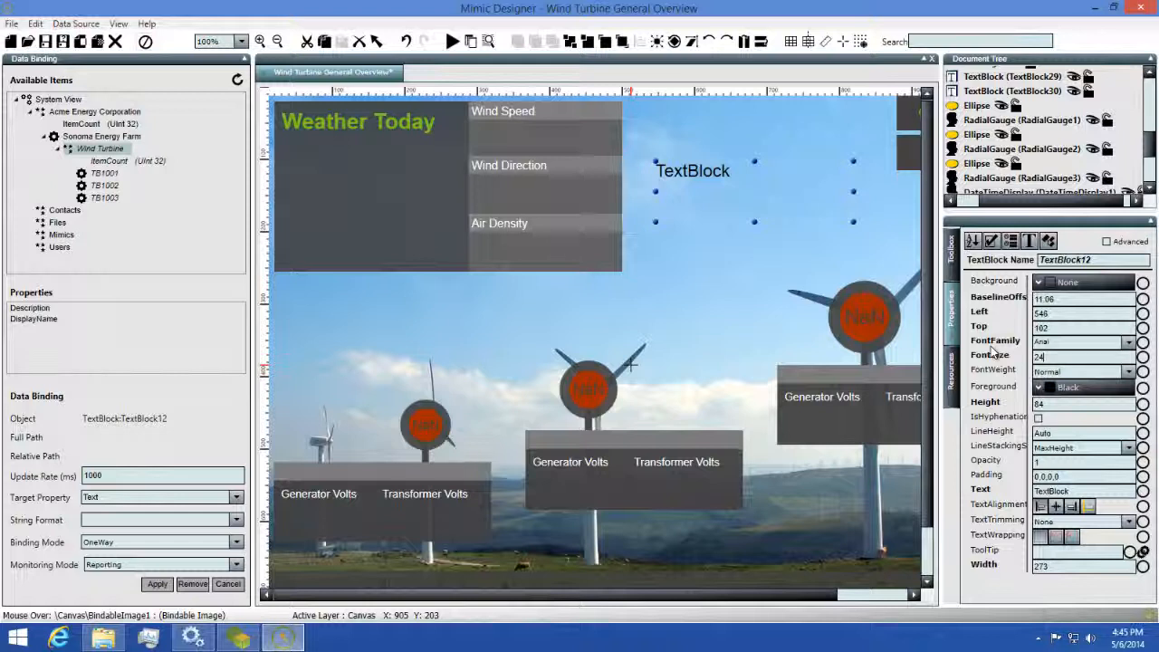
# Bind TextBlock12's Text to the Value of TB1001 > High Speed Shaft > RPM.
pyautogui.doubleClick(104, 173)
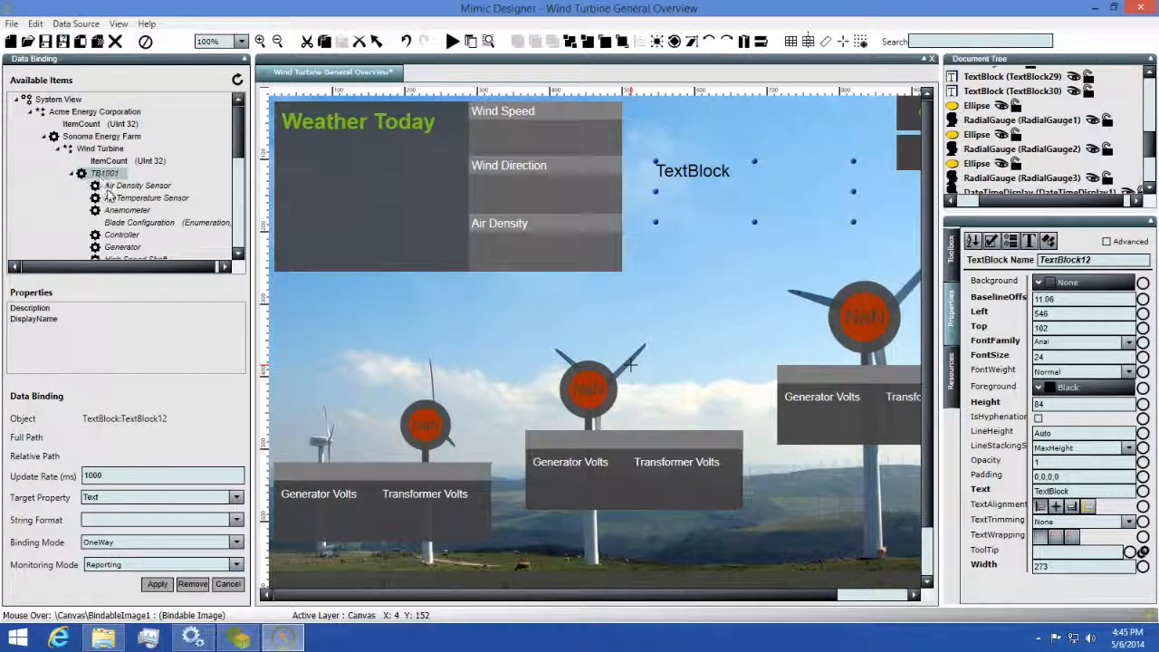
pyautogui.scroll(-2, 124, 203)
pyautogui.doubleClick(131, 191)
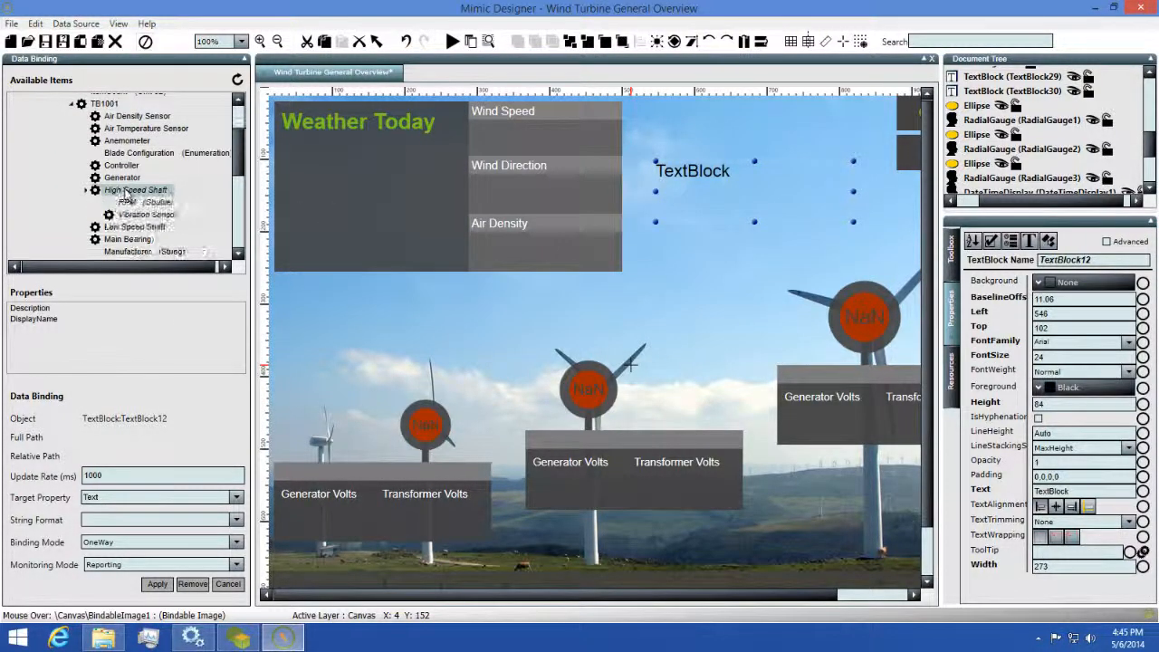
pyautogui.click(124, 203)
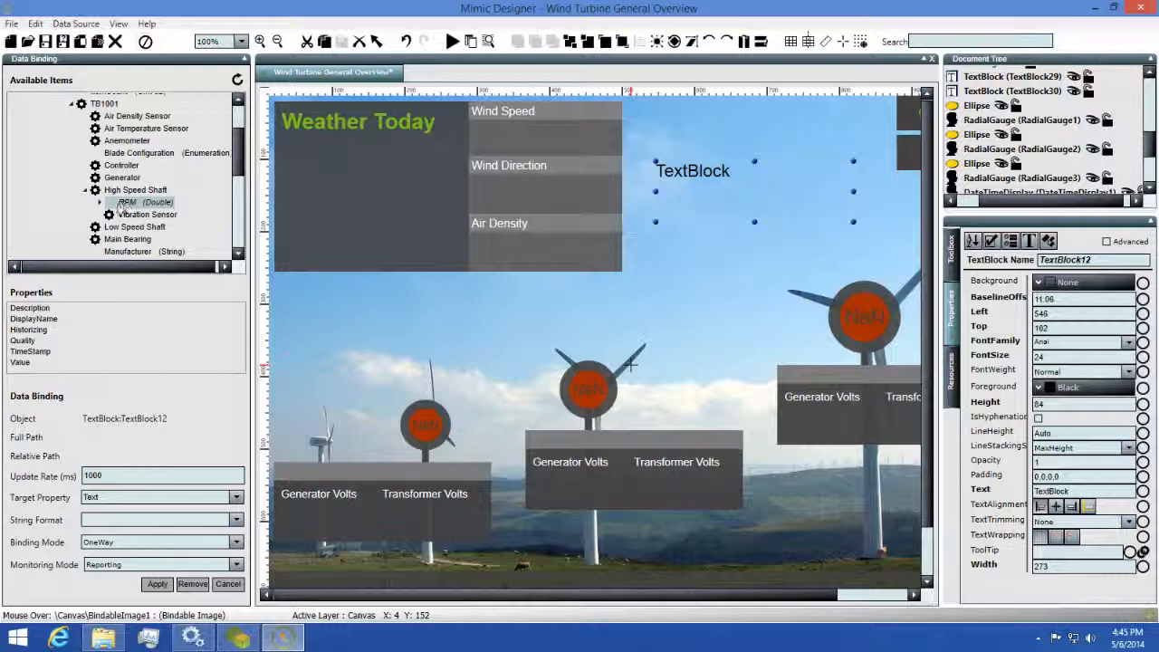
pyautogui.click(20, 362)
pyautogui.click(158, 585)
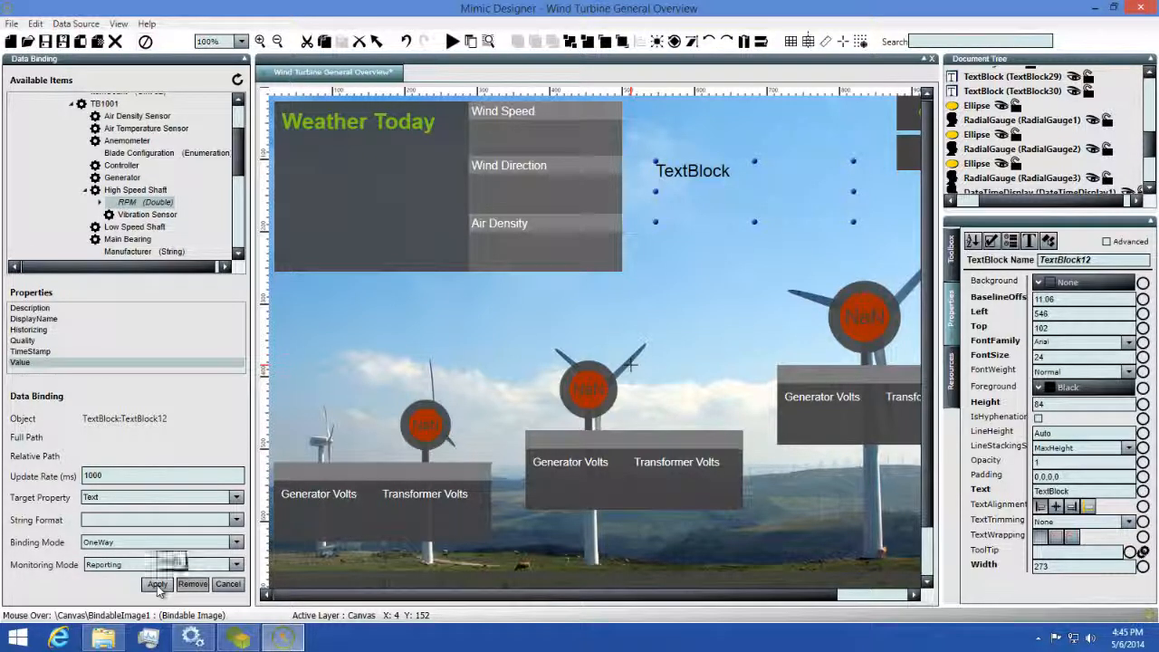
pyautogui.click(158, 585)
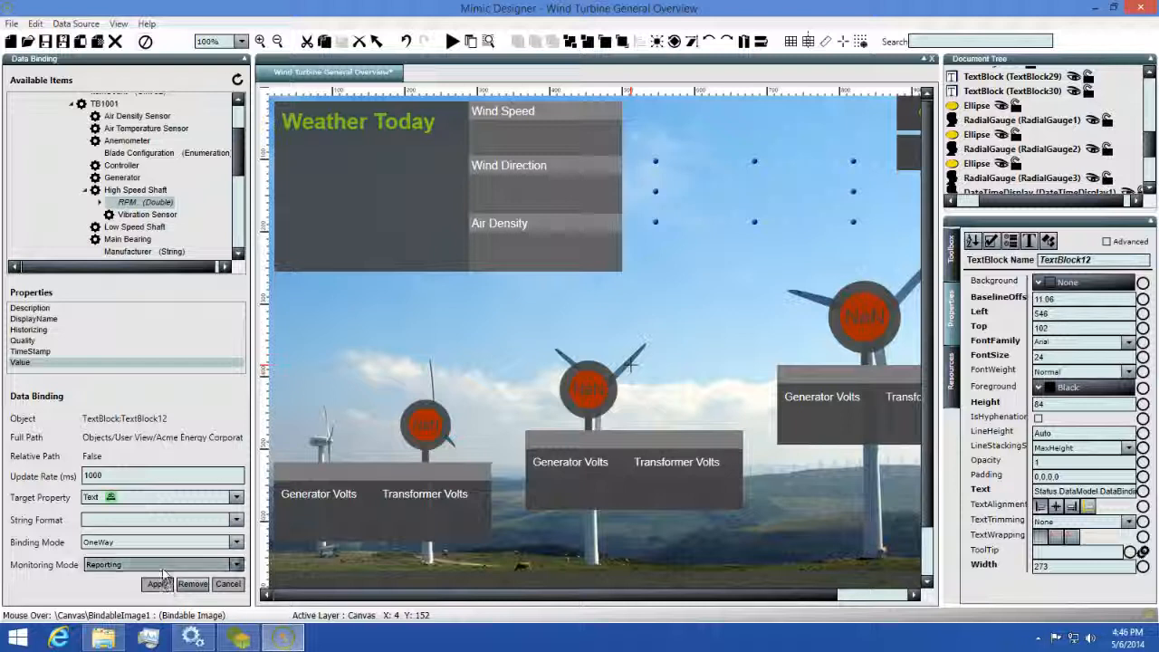
# Save and run the mimic, then connect to the Status Server with the account password.
pyautogui.click(47, 42)
pyautogui.click(452, 42)
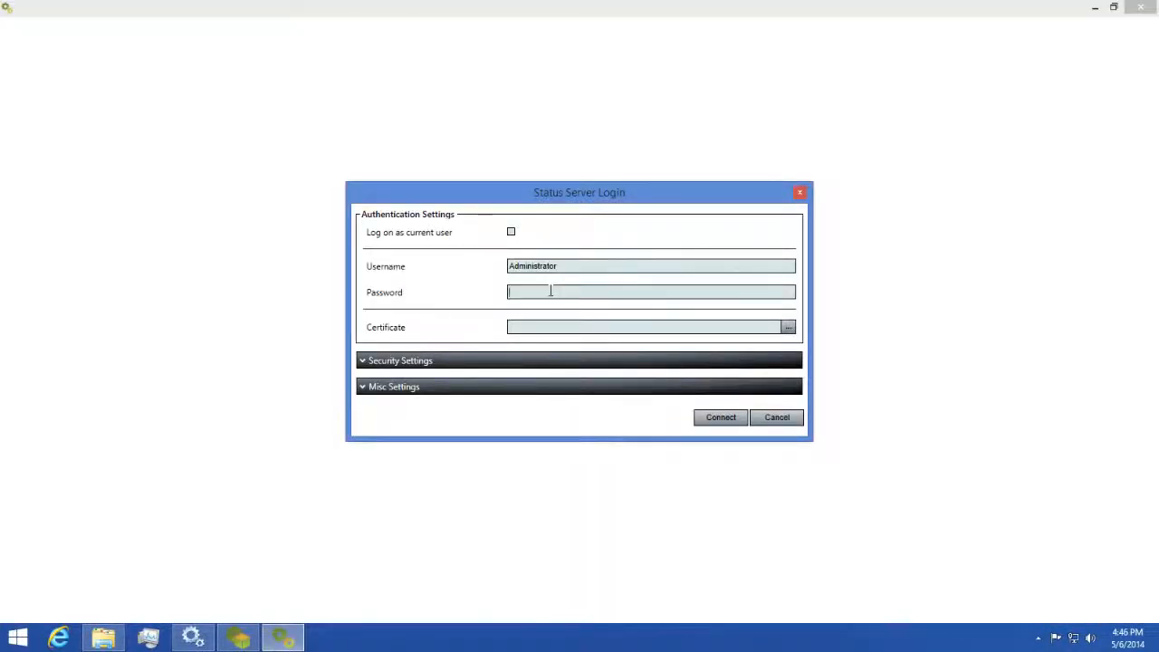
pyautogui.write('password')
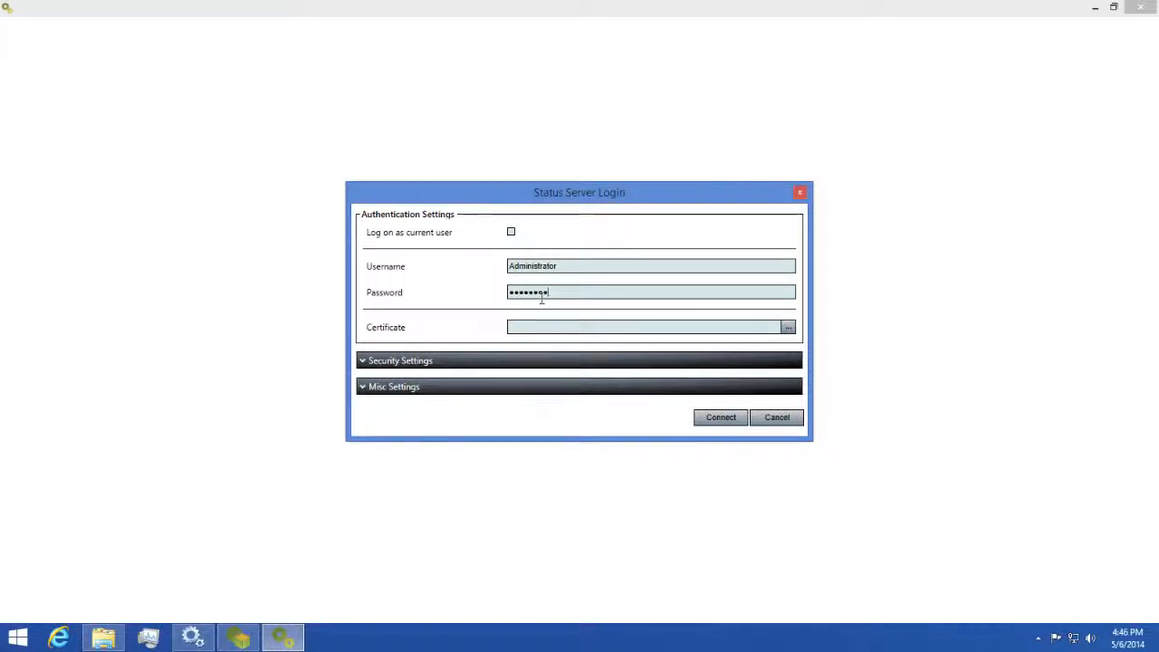
pyautogui.click(722, 418)
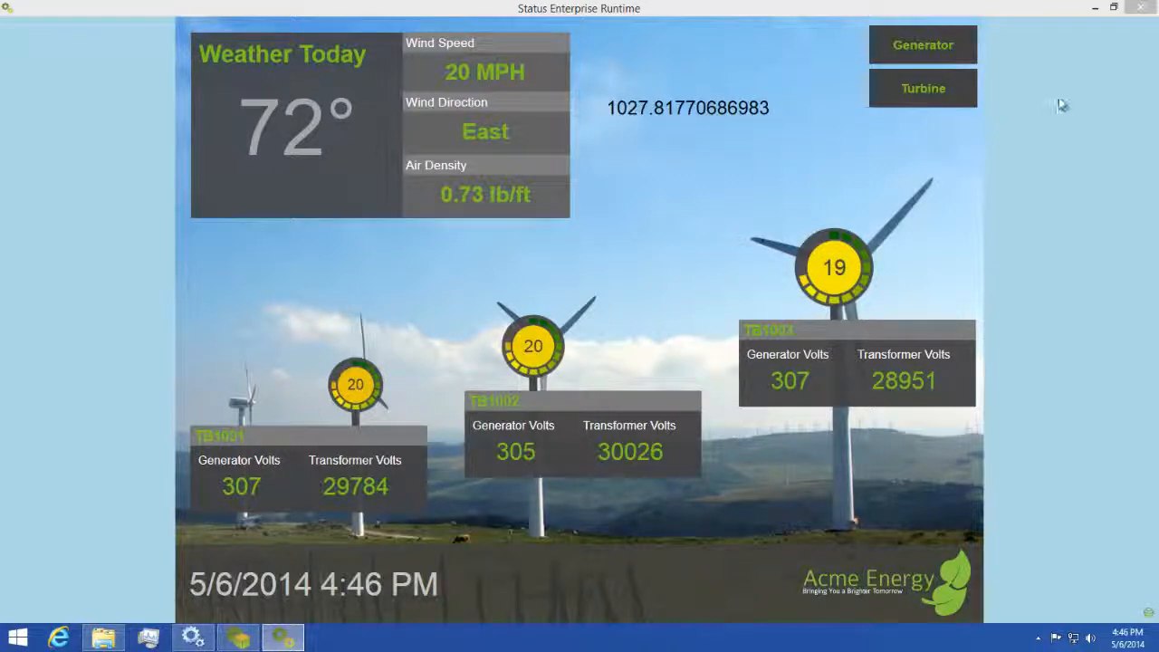
# Close the Status Enterprise Runtime window to get back to Mimic Designer.
pyautogui.click(1141, 9)
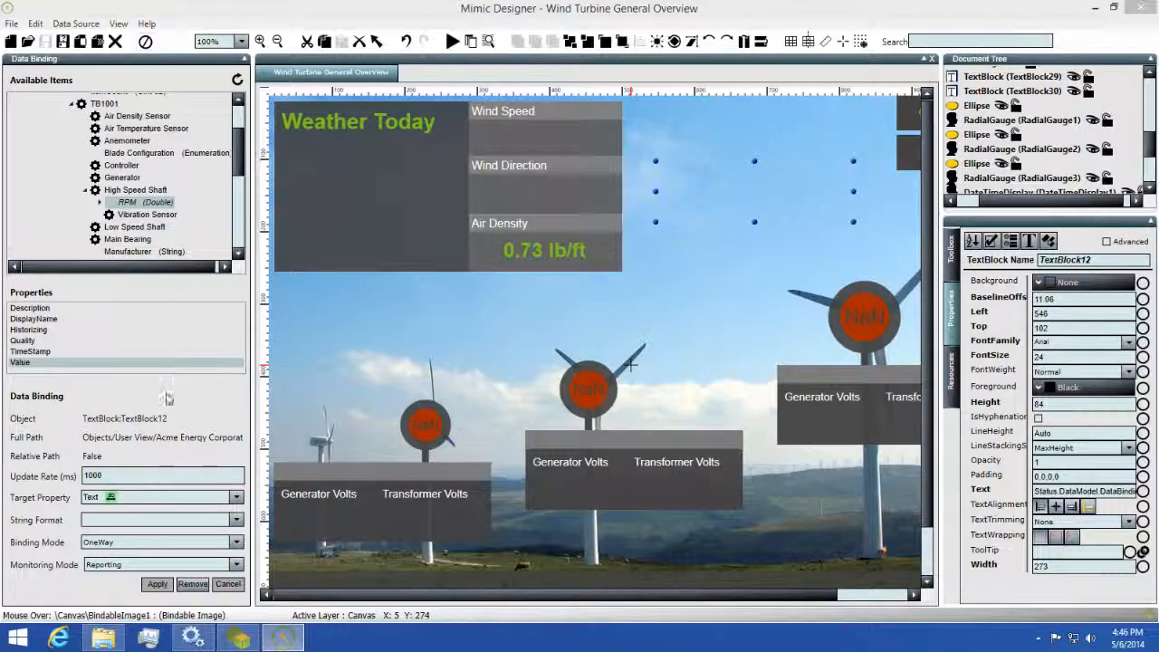
# Switch the binding's target property to Foreground and enable the Brush Converter.
pyautogui.click(159, 497)
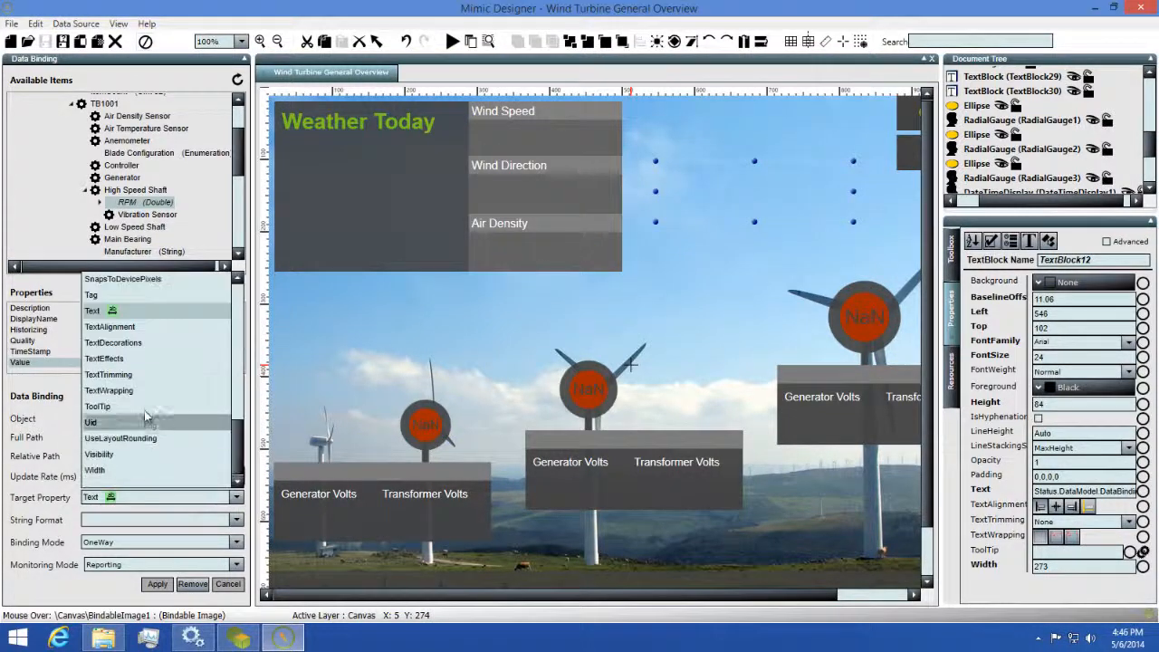
pyautogui.scroll(6, 144, 387)
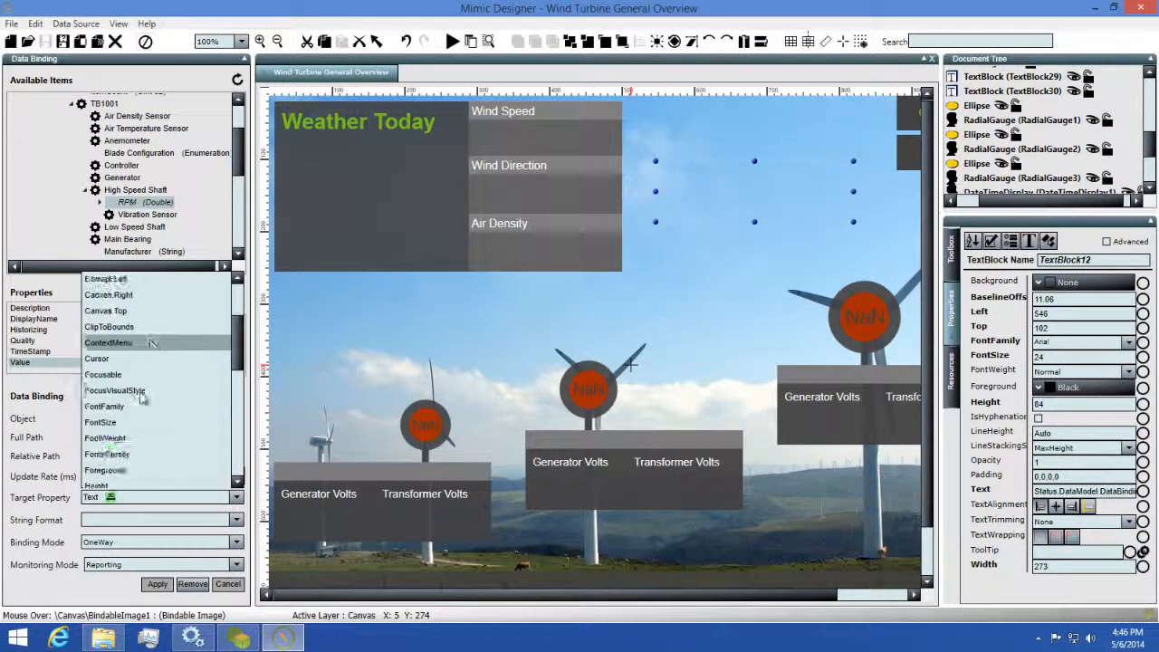
pyautogui.click(107, 470)
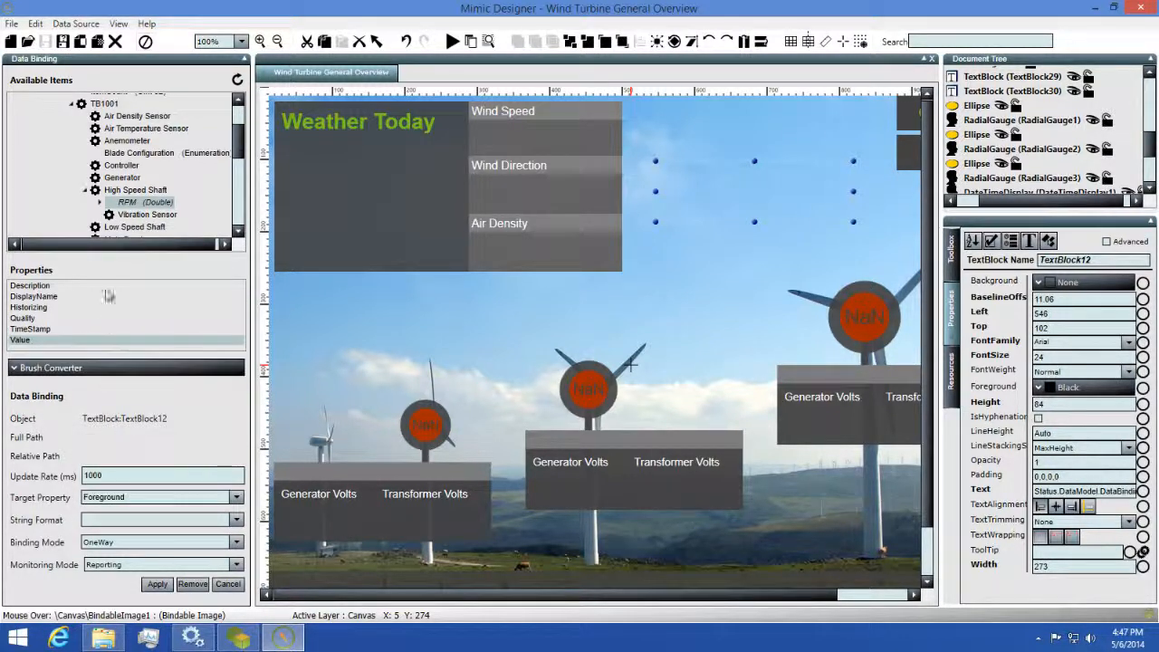
pyautogui.click(79, 368)
pyautogui.click(16, 283)
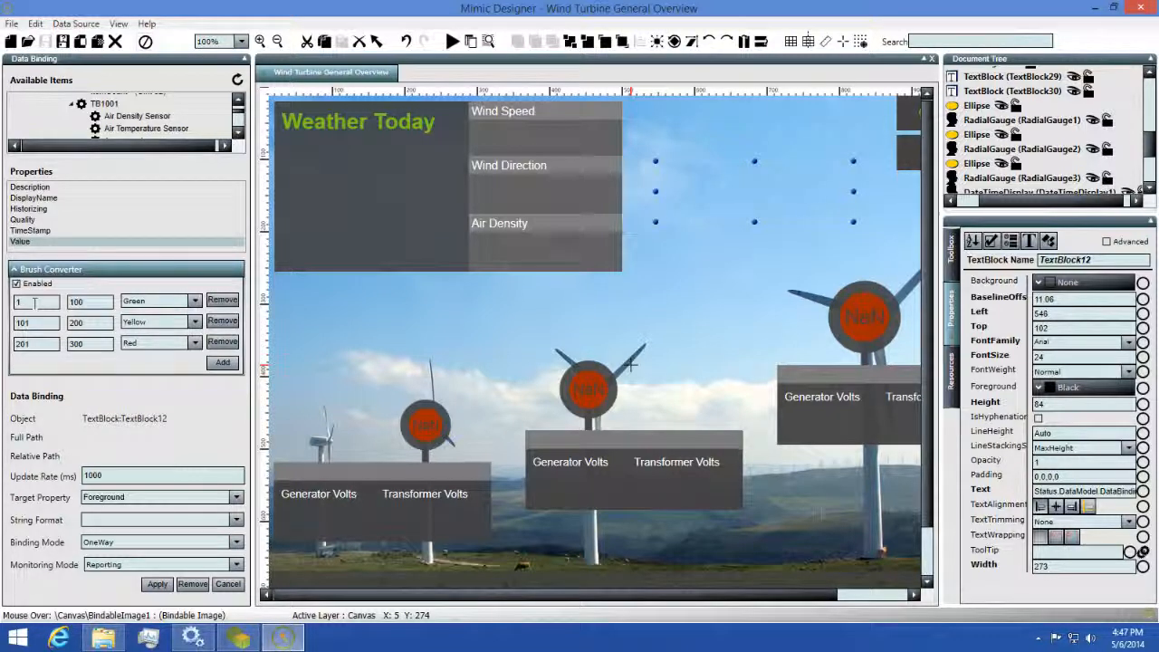
# Enter ranges 950–1000 Green, 1000–1050 Yellow and 1050–1100 Red, and apply them.
pyautogui.doubleClick(34, 304)
pyautogui.write('95')
pyautogui.write('0')
pyautogui.write('0')
pyautogui.moveTo(43, 323); pyautogui.dragTo(8, 330)
pyautogui.write('1000')
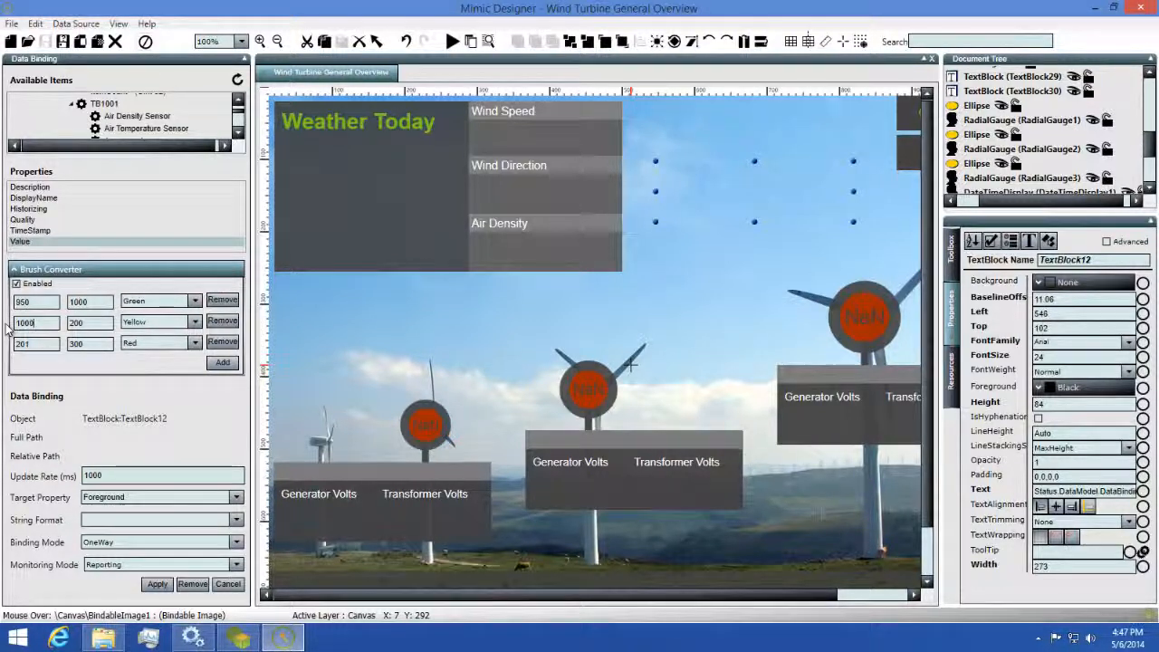
pyautogui.moveTo(71, 324); pyautogui.dragTo(136, 337)
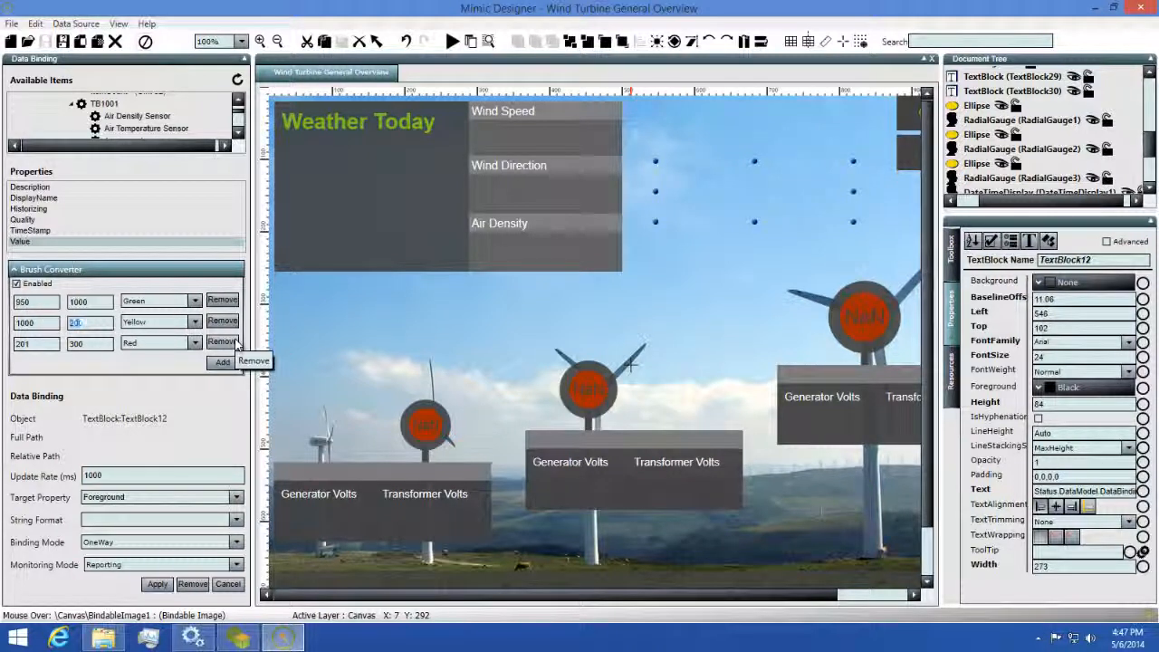
pyautogui.write('1050')
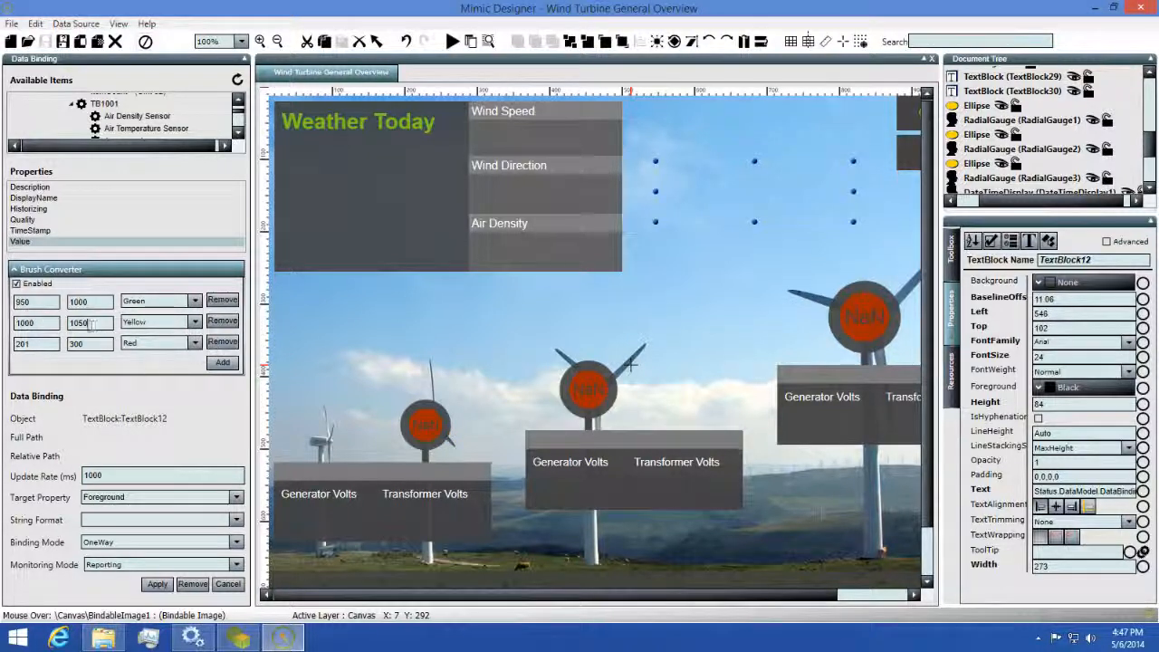
pyautogui.doubleClick(39, 347)
pyautogui.write('1050')
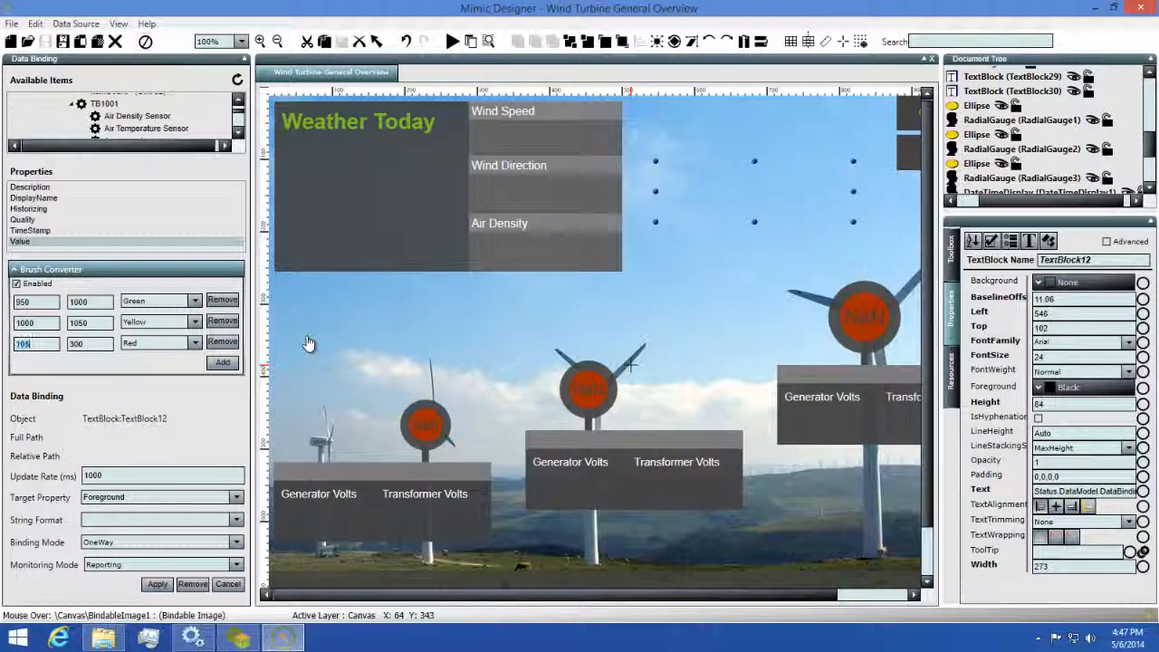
pyautogui.press('Tab')
pyautogui.write('110')
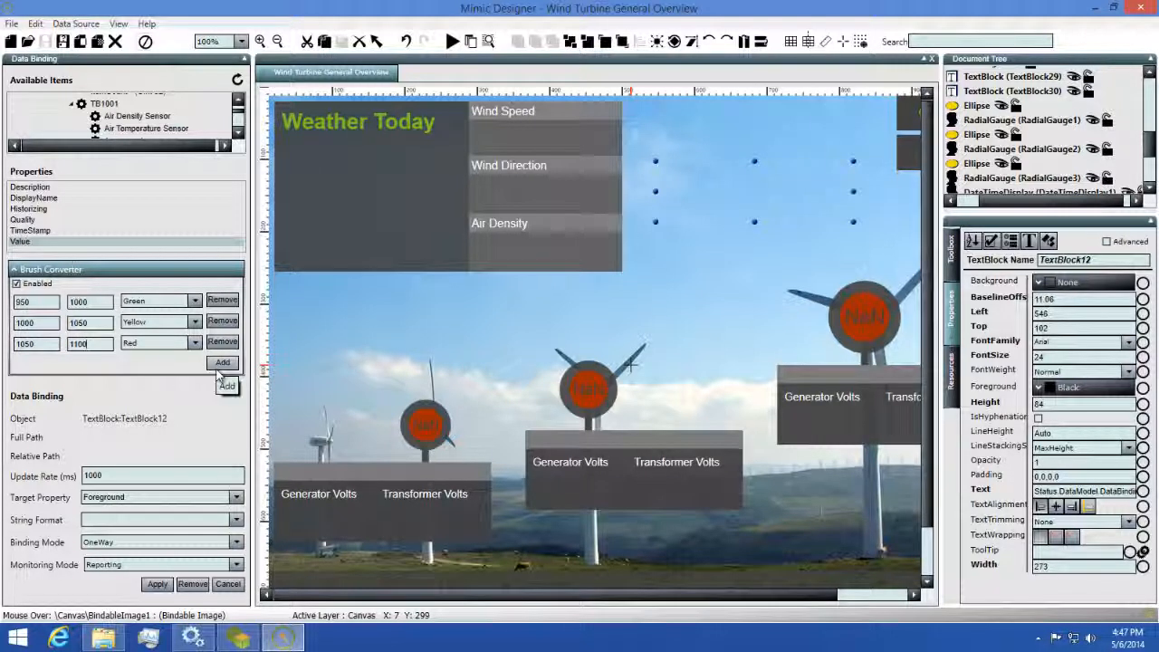
pyautogui.click(157, 585)
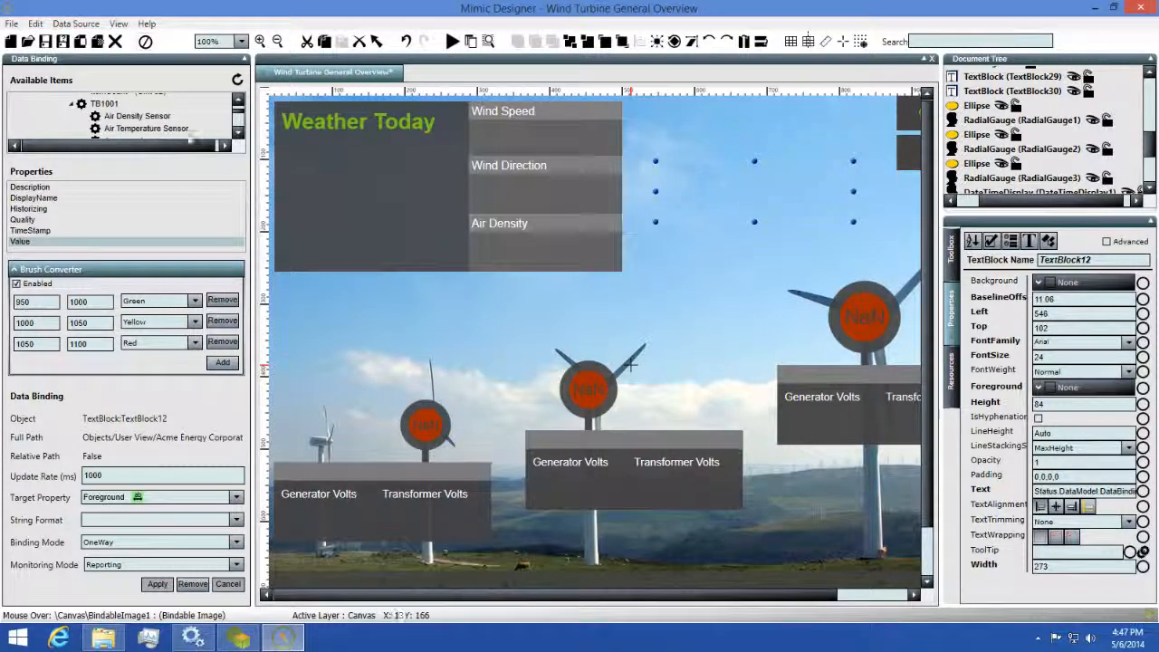
# Save the mimic, then enter the account password and connect to the Status Server for runtime.
pyautogui.click(45, 42)
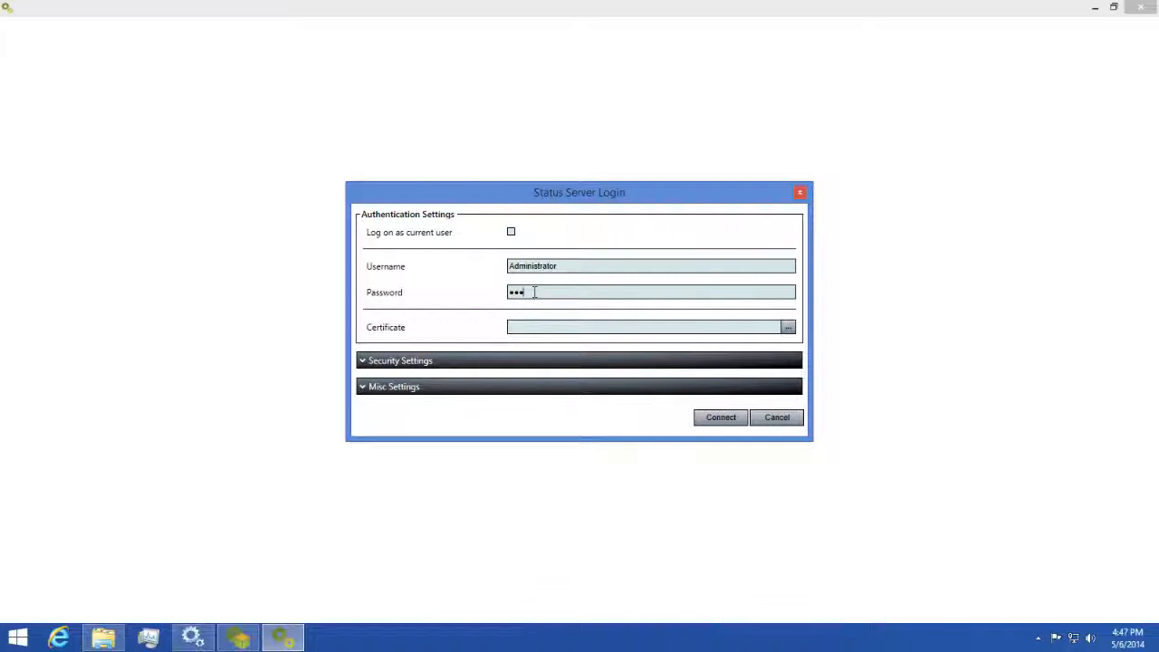
pyautogui.write('•••••')
pyautogui.click(719, 417)
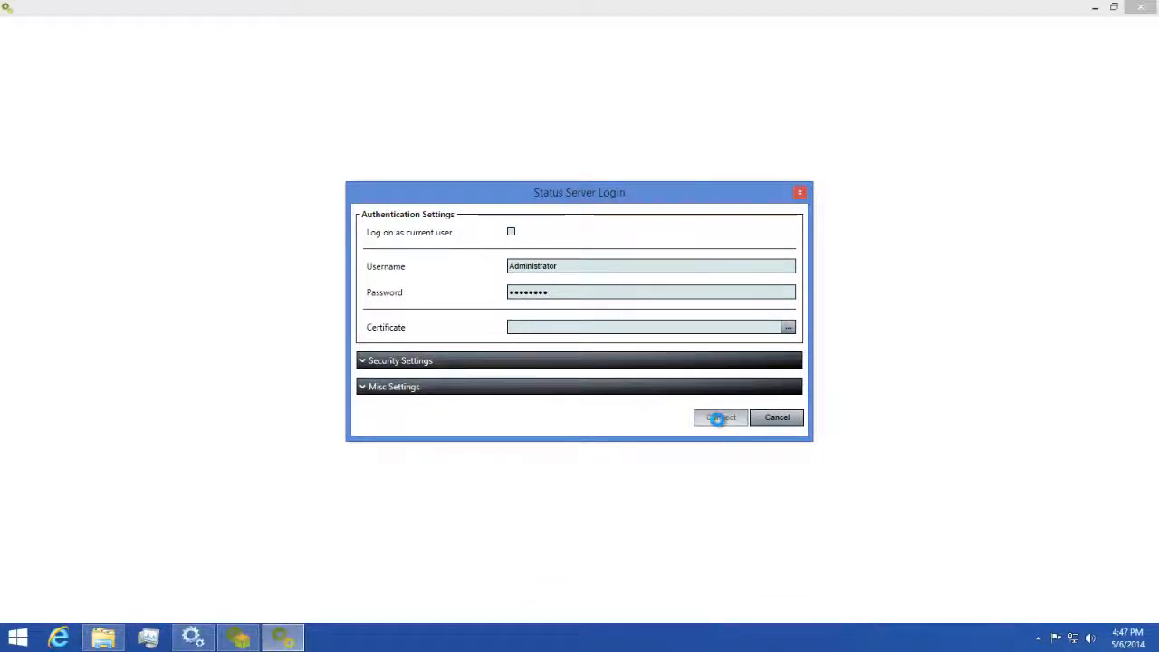